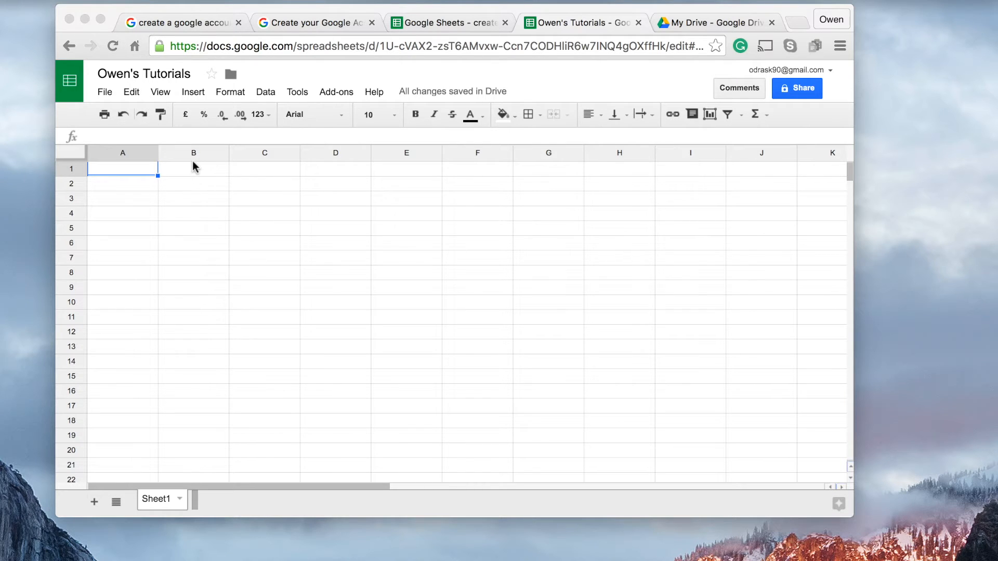
pyautogui.click(289, 204)
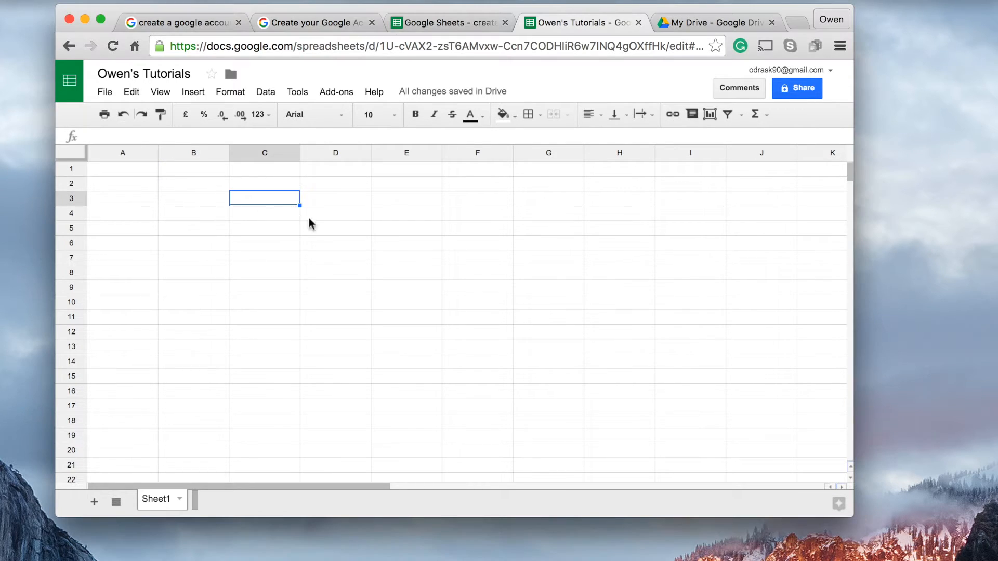
pyautogui.hscroll(1, 357, 213)
pyautogui.hscroll(5, 358, 214)
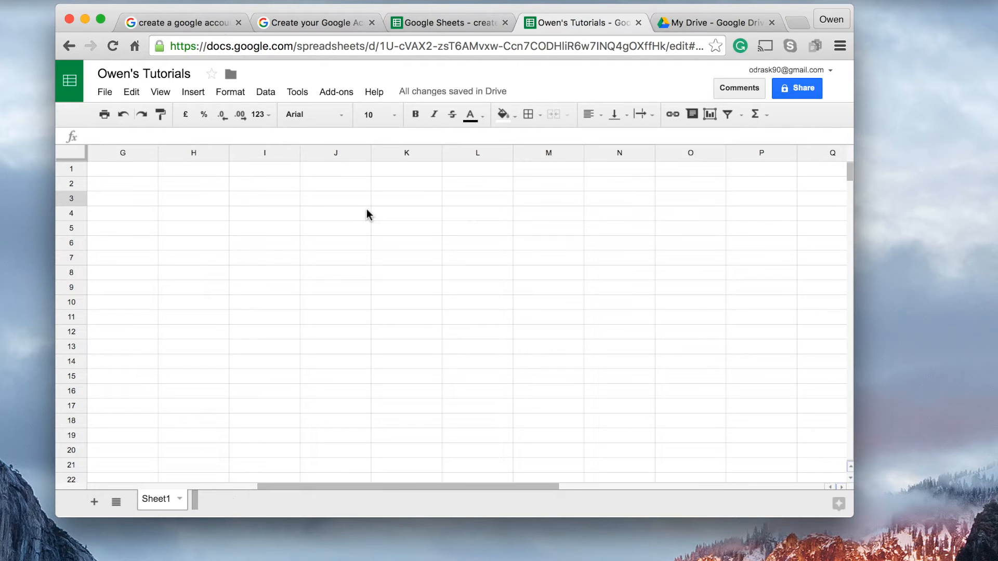
pyautogui.hscroll(-6, 363, 213)
pyautogui.scroll(-4, 296, 216)
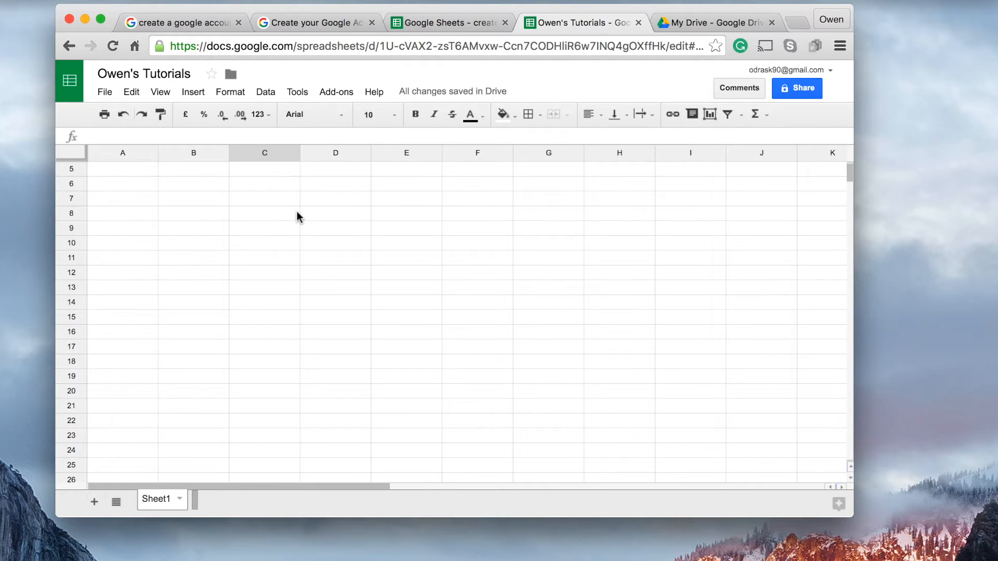
pyautogui.scroll(4, 296, 216)
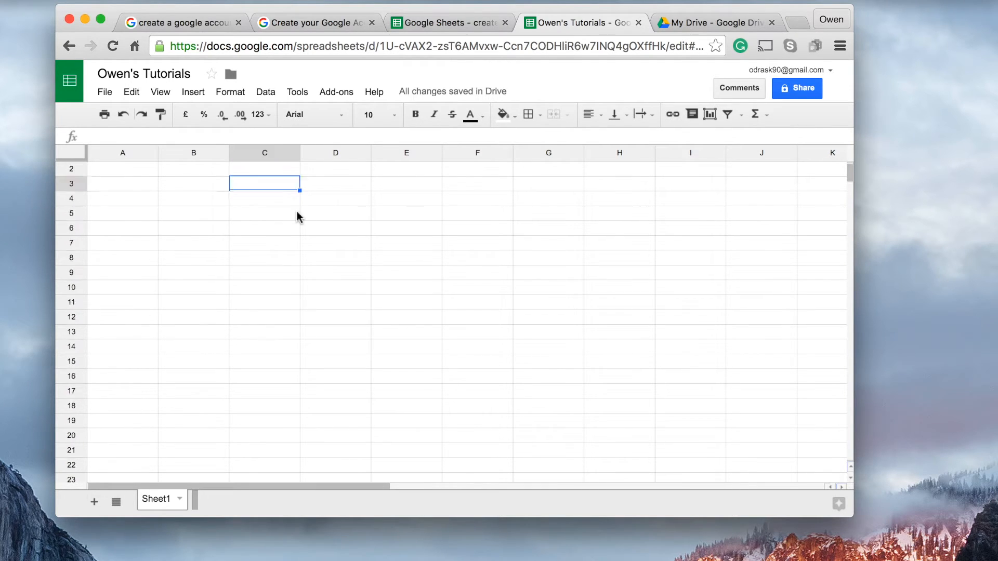
pyautogui.click(201, 205)
pyautogui.click(183, 188)
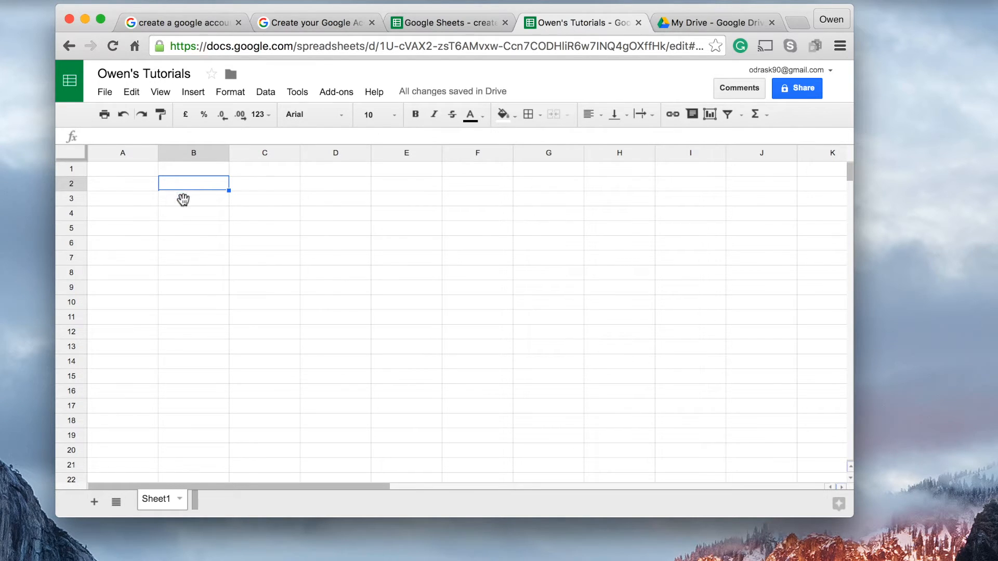
pyautogui.click(238, 185)
pyautogui.click(129, 169)
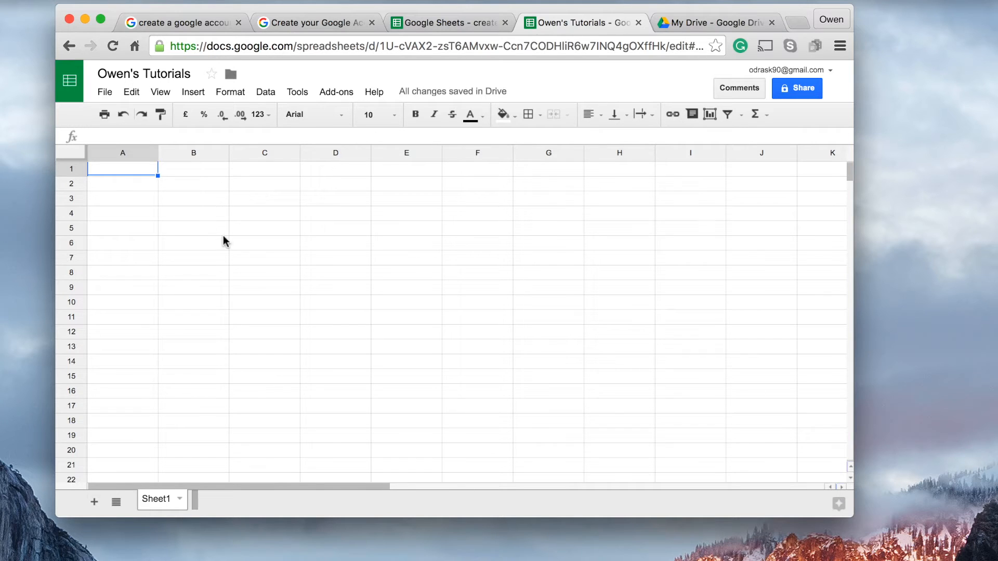
pyautogui.click(244, 240)
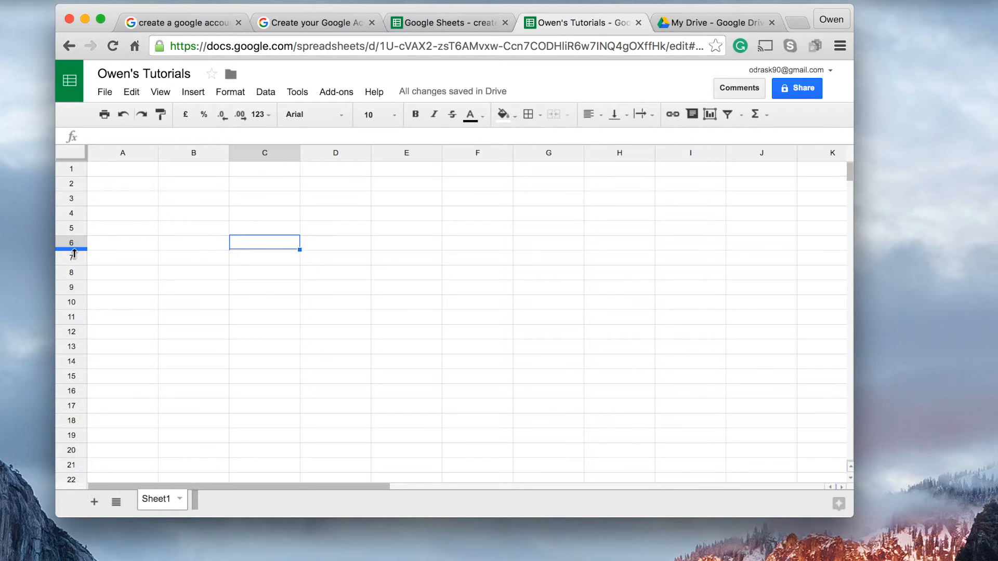
pyautogui.click(137, 203)
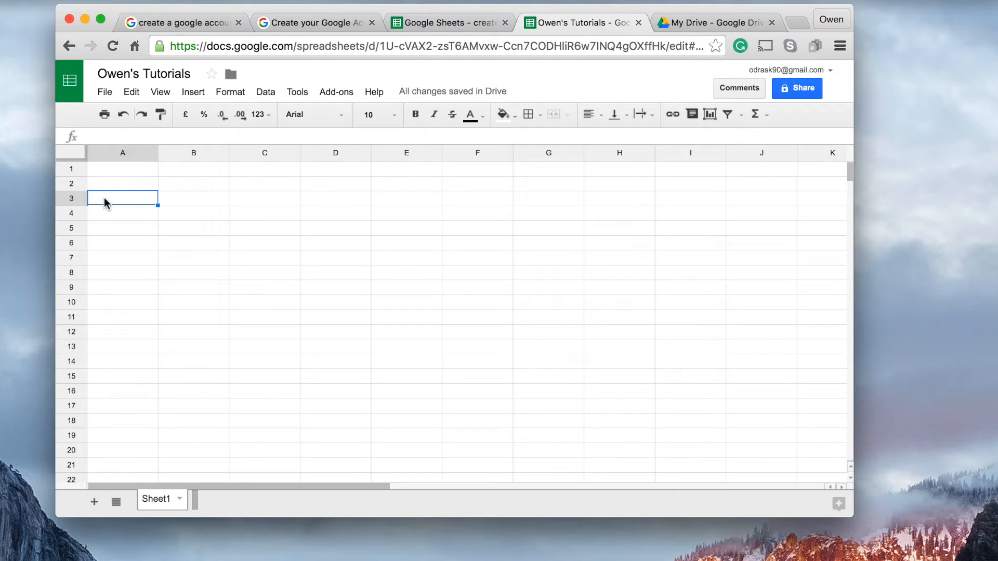
# - Enter a first name in cell A1 and reselect that cell
pyautogui.click(135, 173)
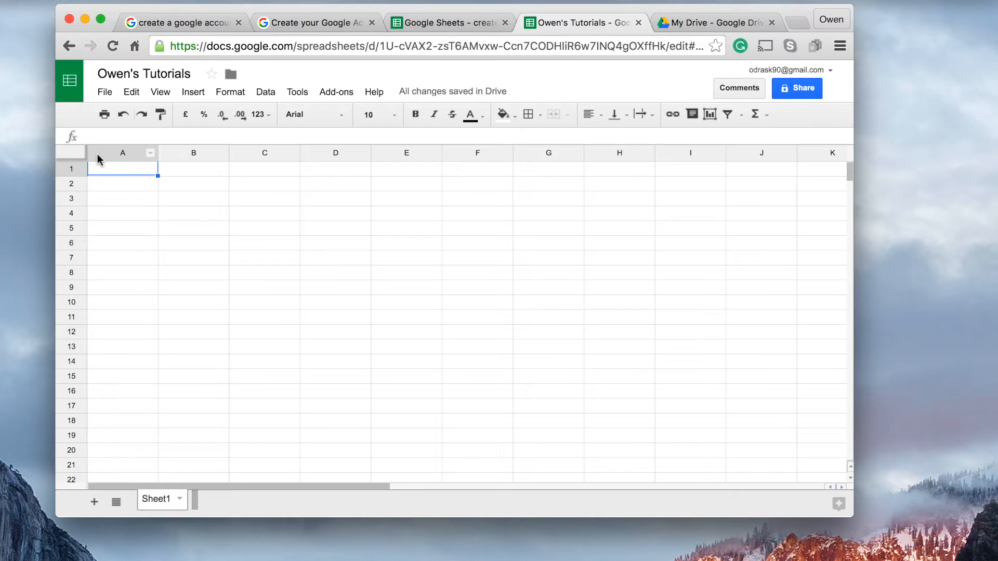
pyautogui.write('Owen')
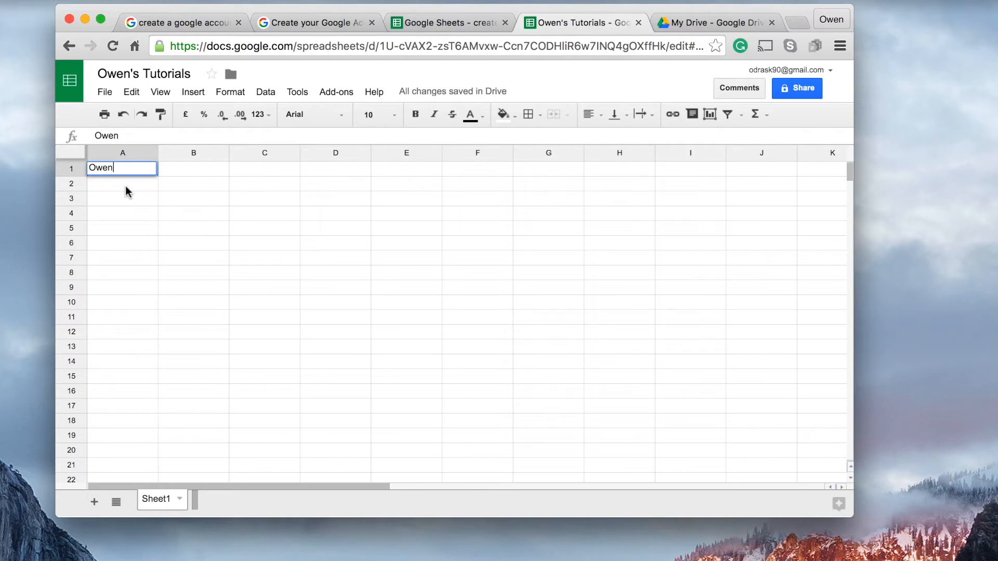
pyautogui.press('Return')
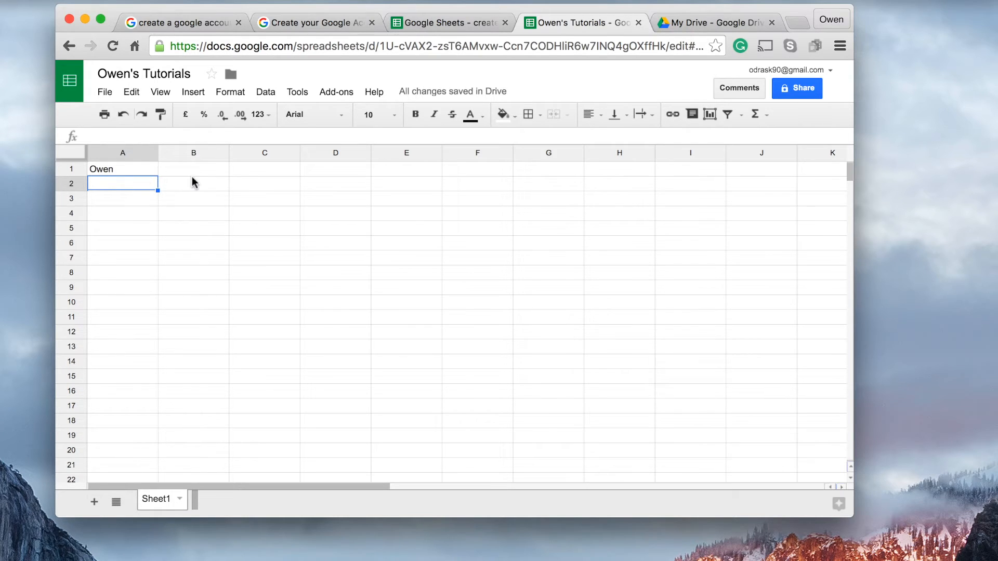
pyautogui.click(139, 172)
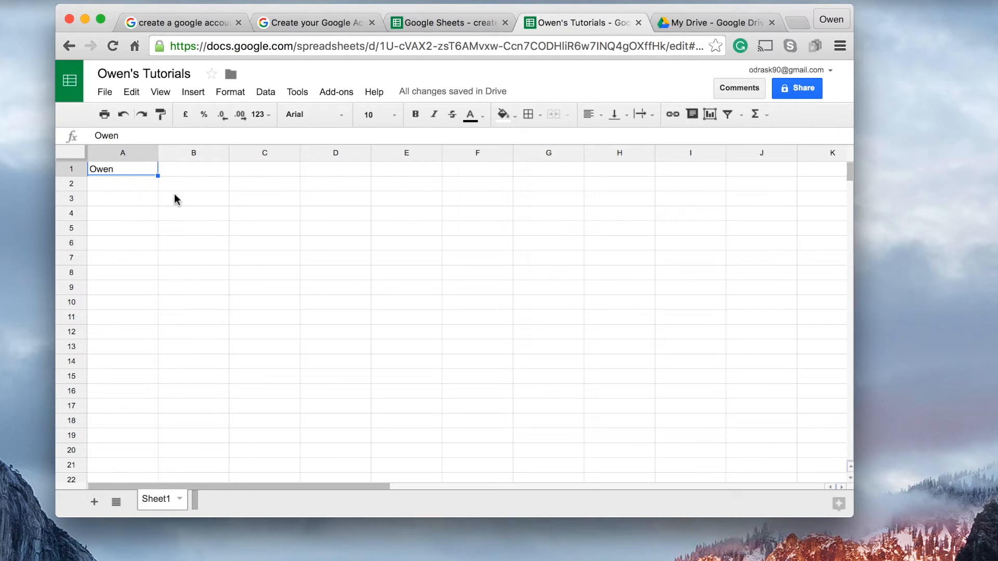
# - Enter the number 1 in cell B1 and reselect that cell
pyautogui.click(135, 184)
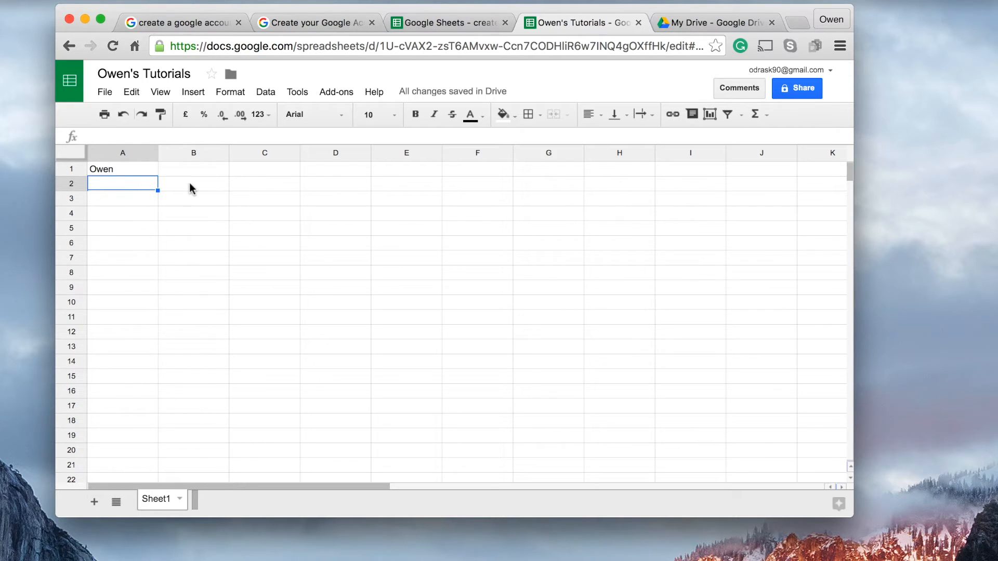
pyautogui.click(193, 169)
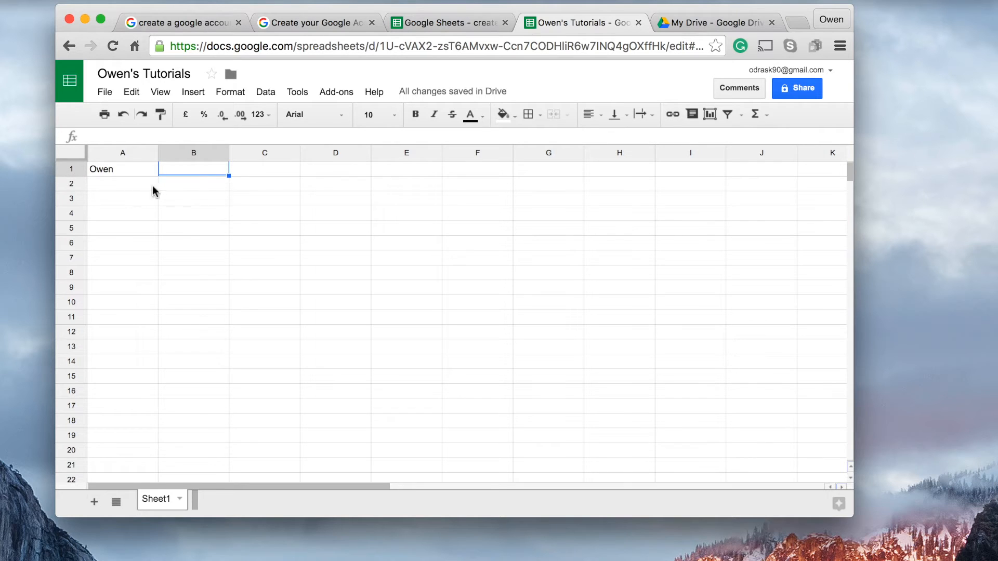
pyautogui.write('1')
pyautogui.press('Return')
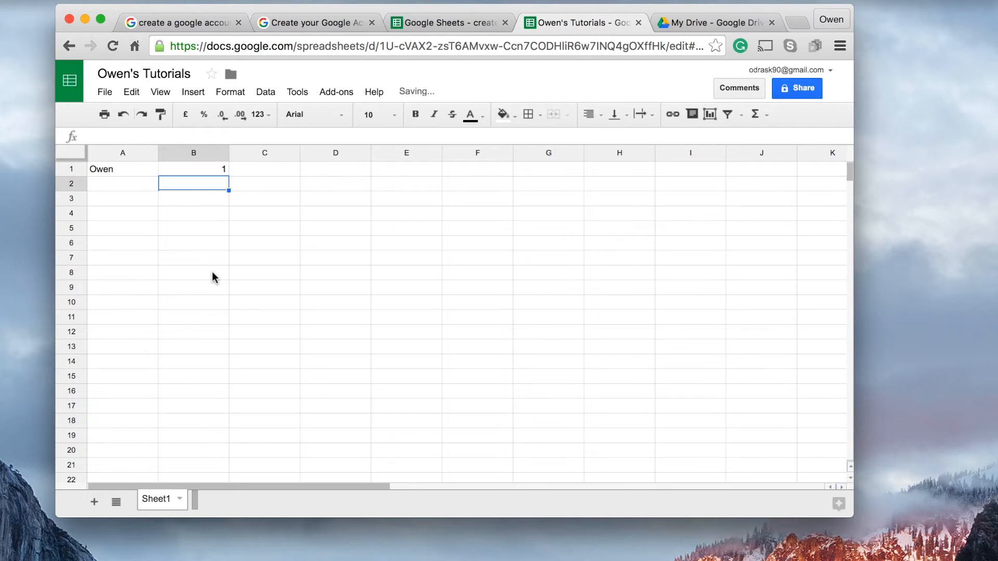
pyautogui.click(216, 172)
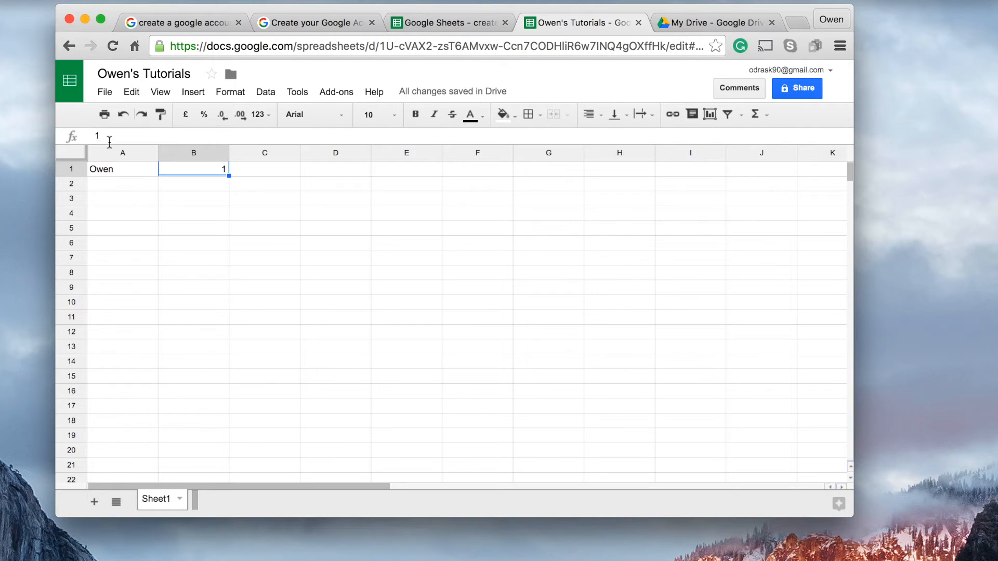
pyautogui.click(199, 188)
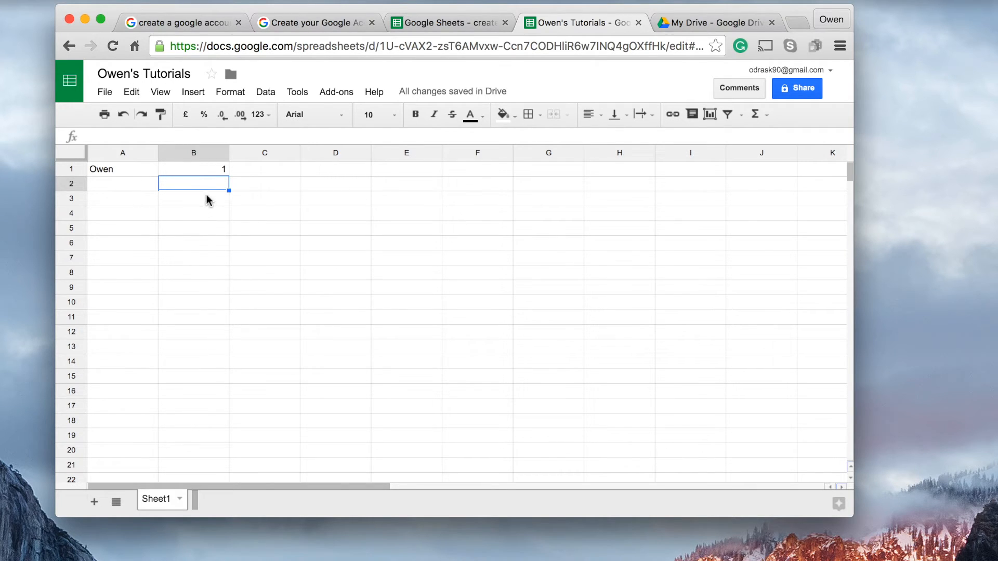
pyautogui.click(128, 213)
pyautogui.click(447, 217)
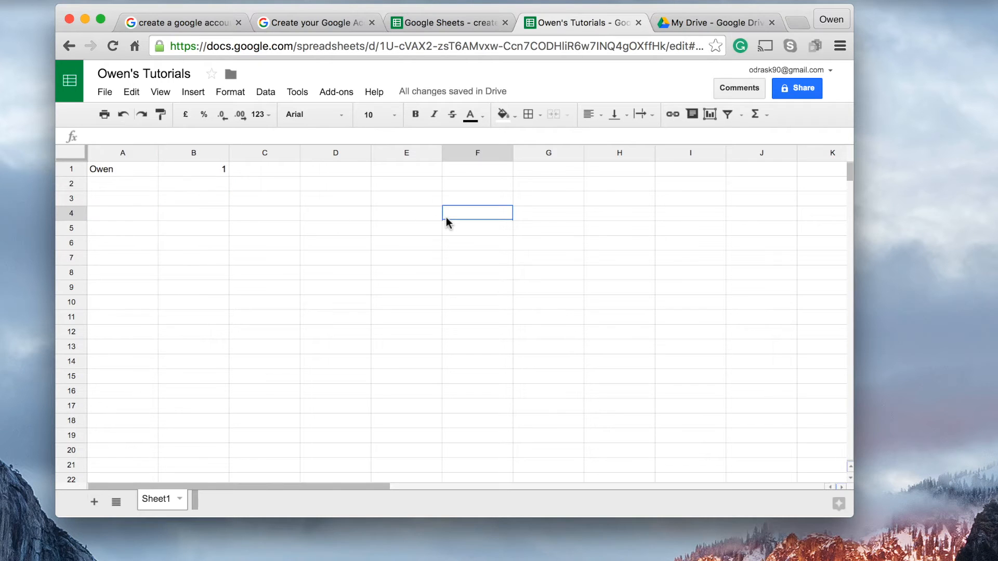
pyautogui.click(318, 307)
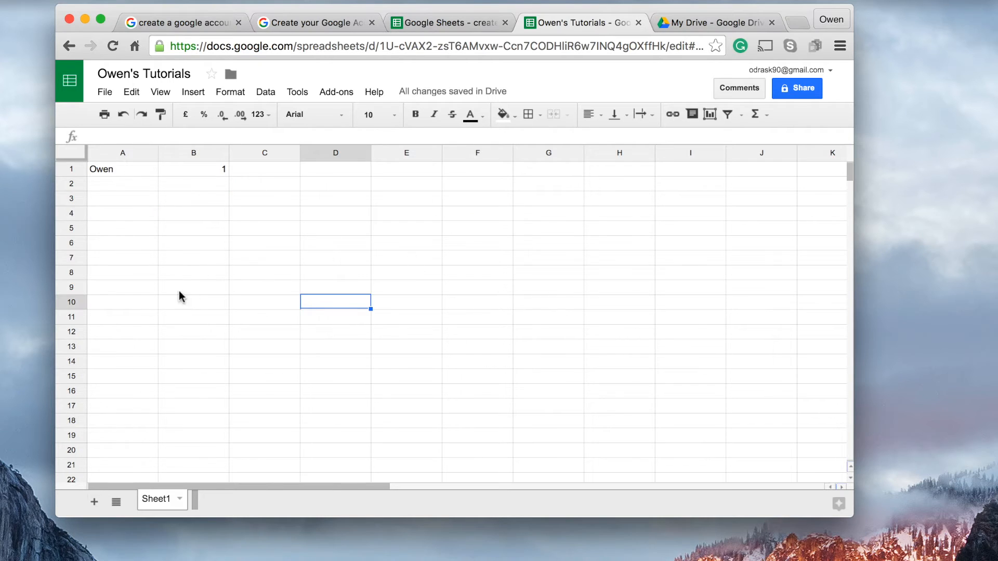
pyautogui.click(141, 247)
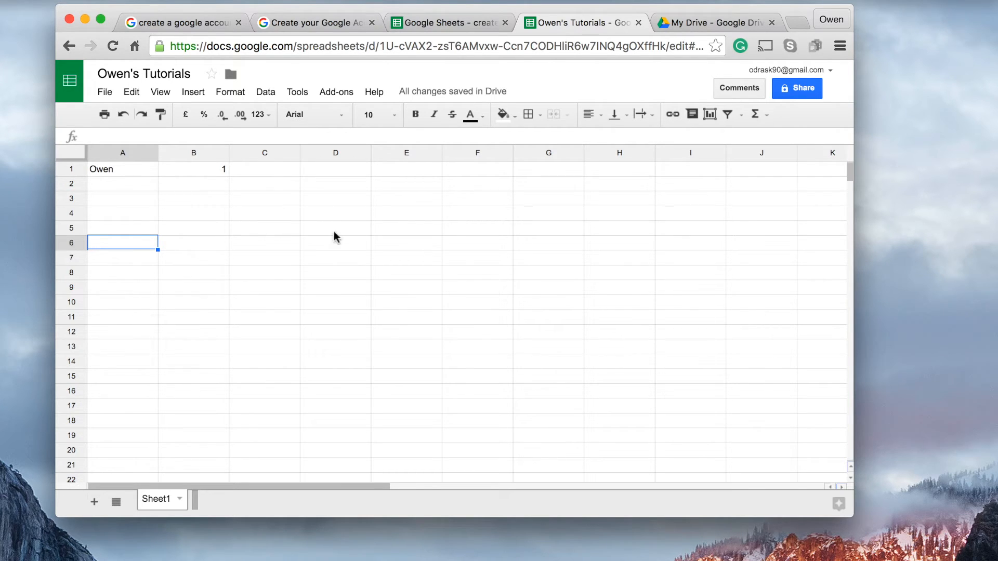
# - Enter the formula =B1 in cell B2 so it references the cell above
pyautogui.click(195, 188)
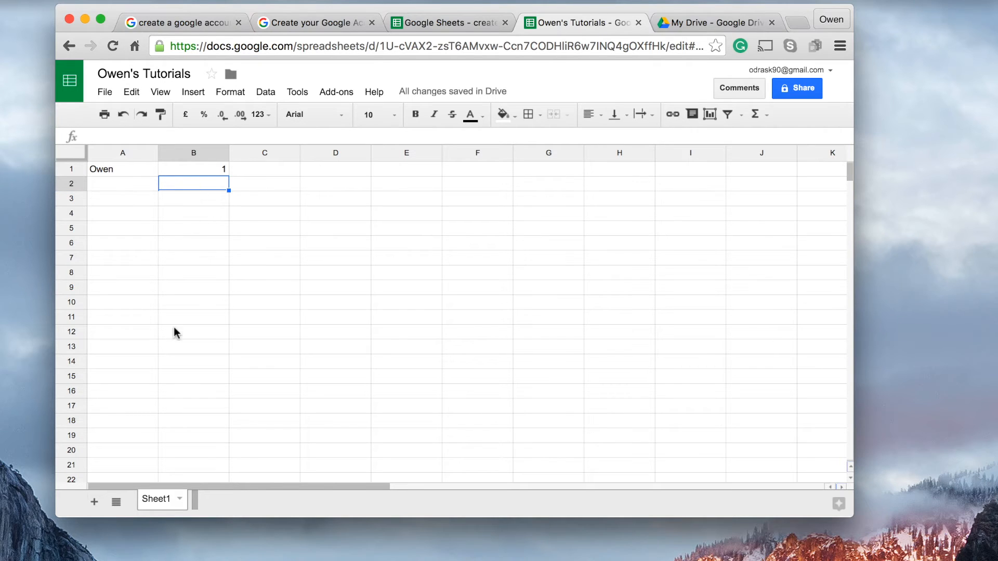
pyautogui.write('=')
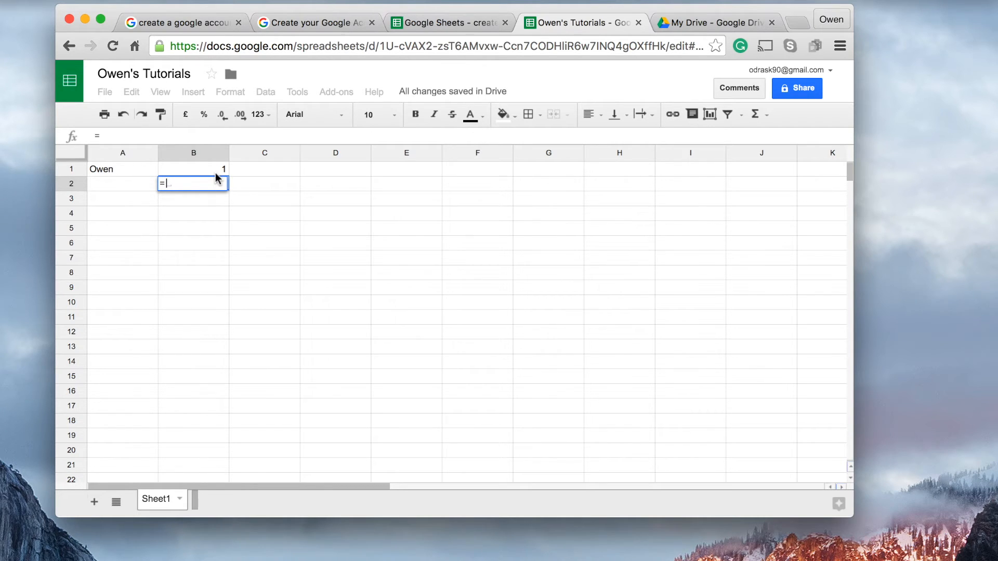
pyautogui.write('1')
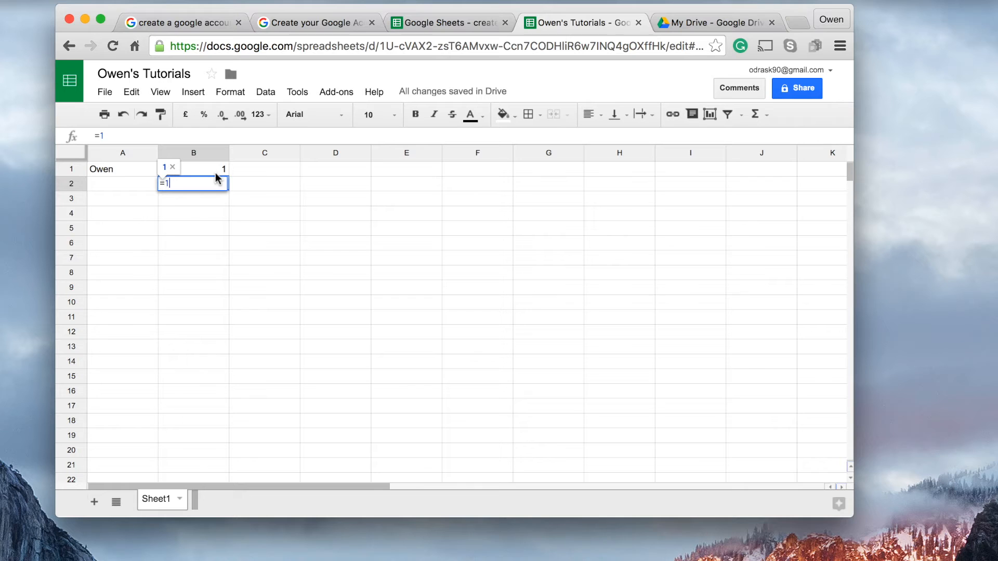
pyautogui.press('BackSpace')
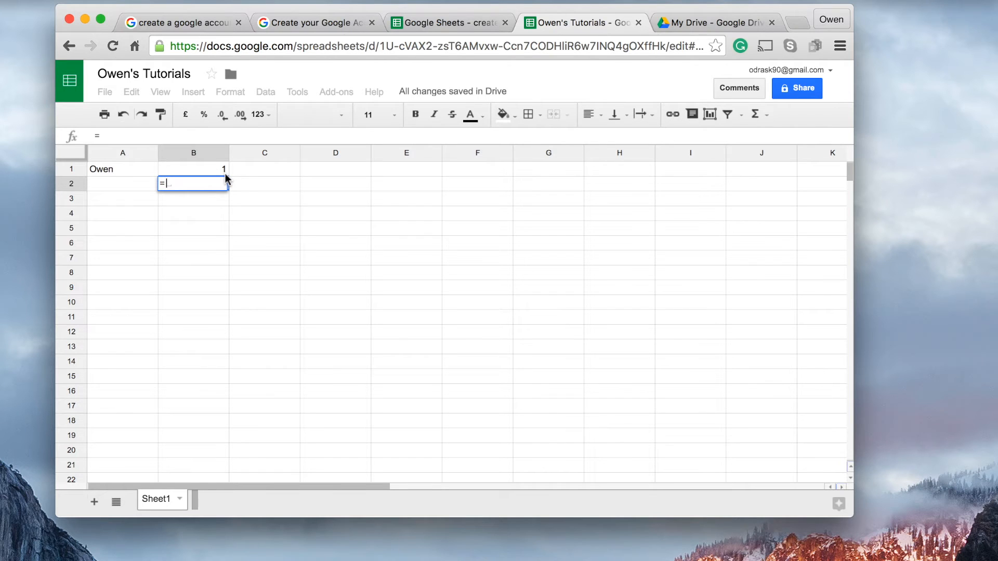
pyautogui.write('b1')
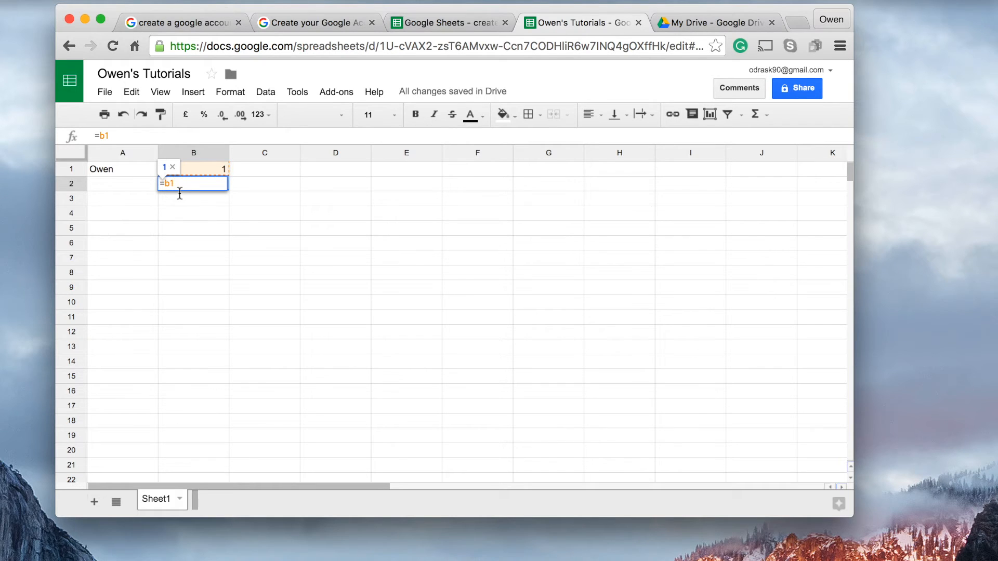
pyautogui.press('Return')
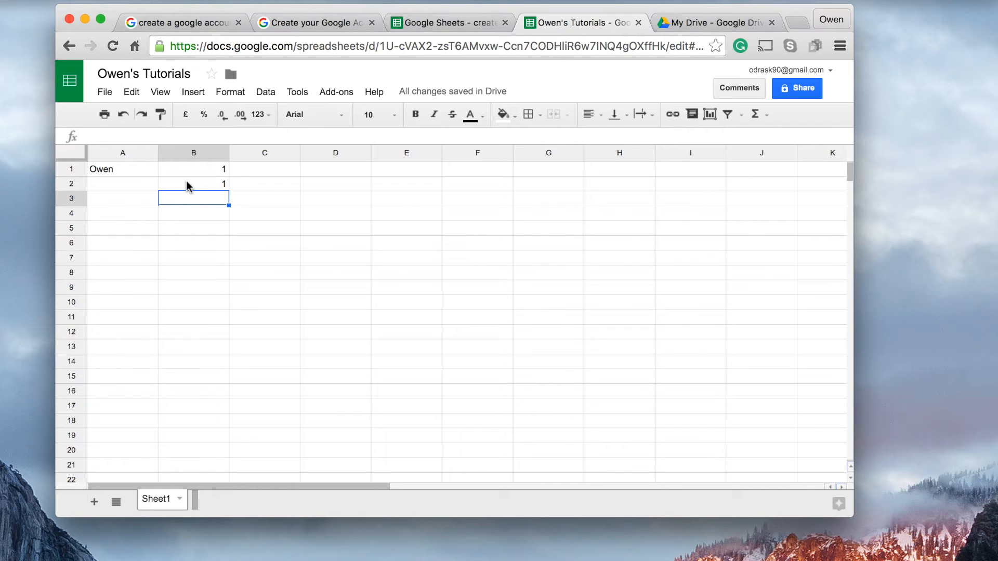
# - Change the value of cell B1 to 2 to test the reference in B2
pyautogui.click(221, 173)
pyautogui.write('2')
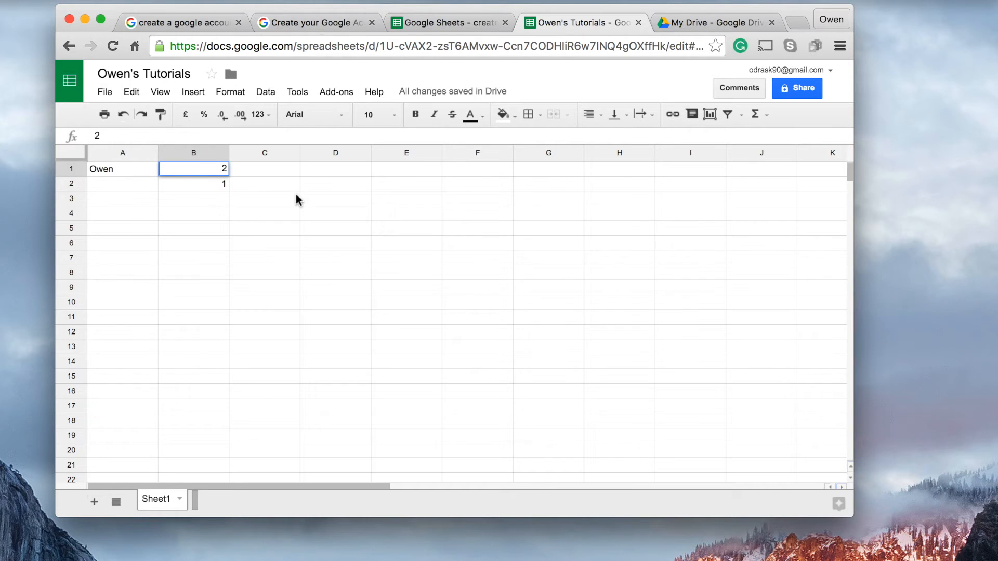
pyautogui.press('Return')
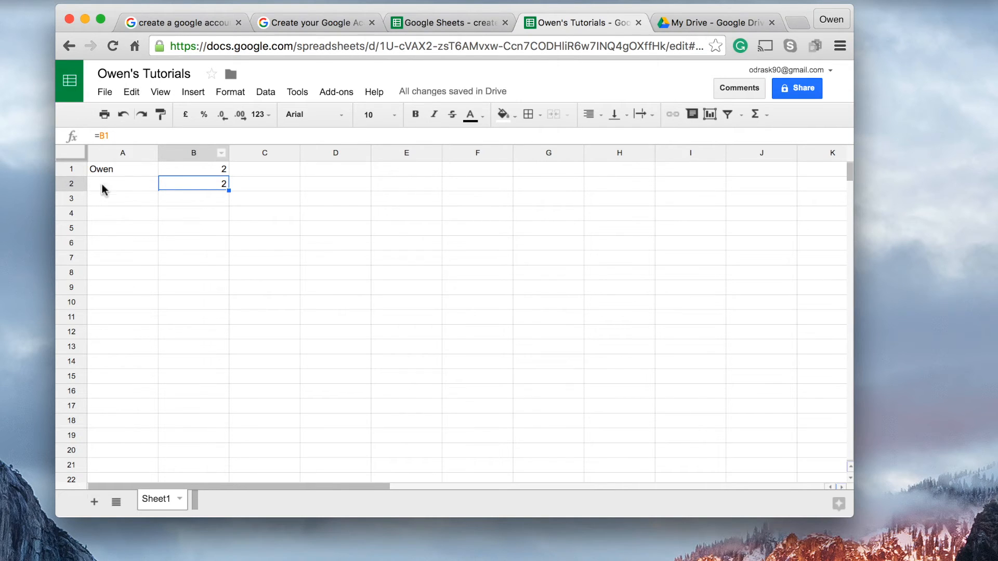
# - Replace the content of cell B1 with the text rhu4uf34 to test the reference with text
pyautogui.click(196, 168)
pyautogui.write('rhu4')
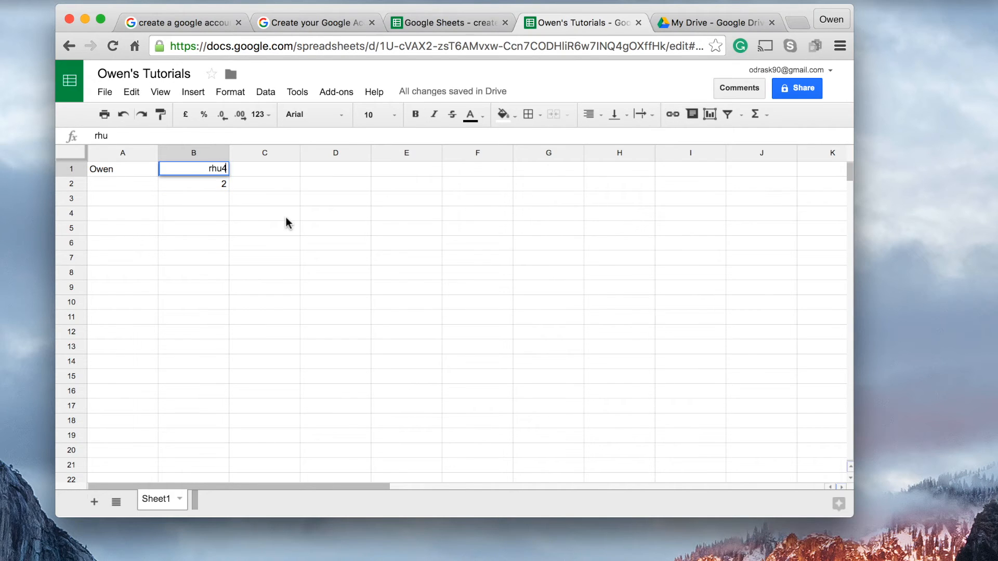
pyautogui.write('uf34')
pyautogui.press('Return')
pyautogui.click(191, 201)
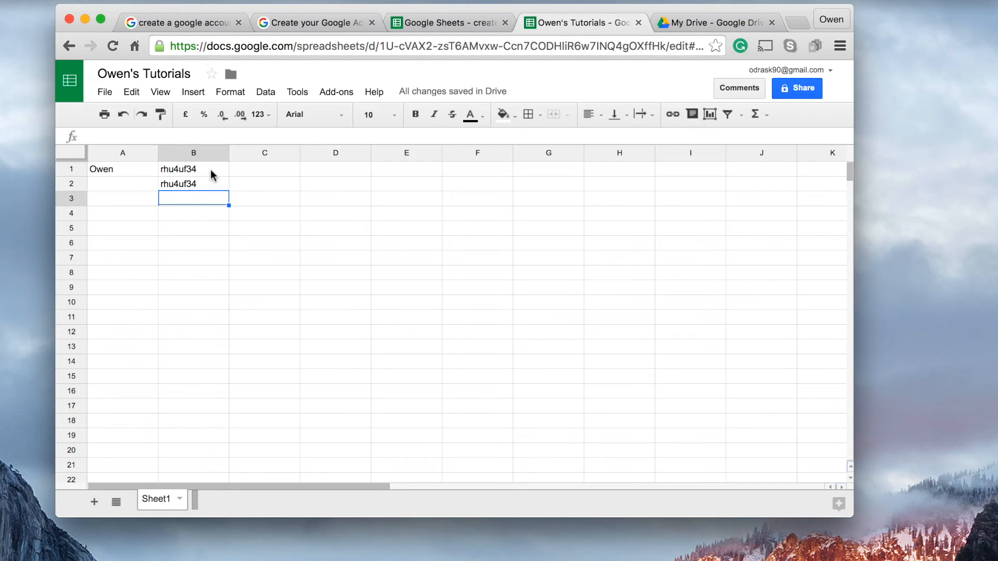
# - Clear the content of cell B1 and compare it with the referencing formula in B2
pyautogui.click(211, 171)
pyautogui.press('Delete')
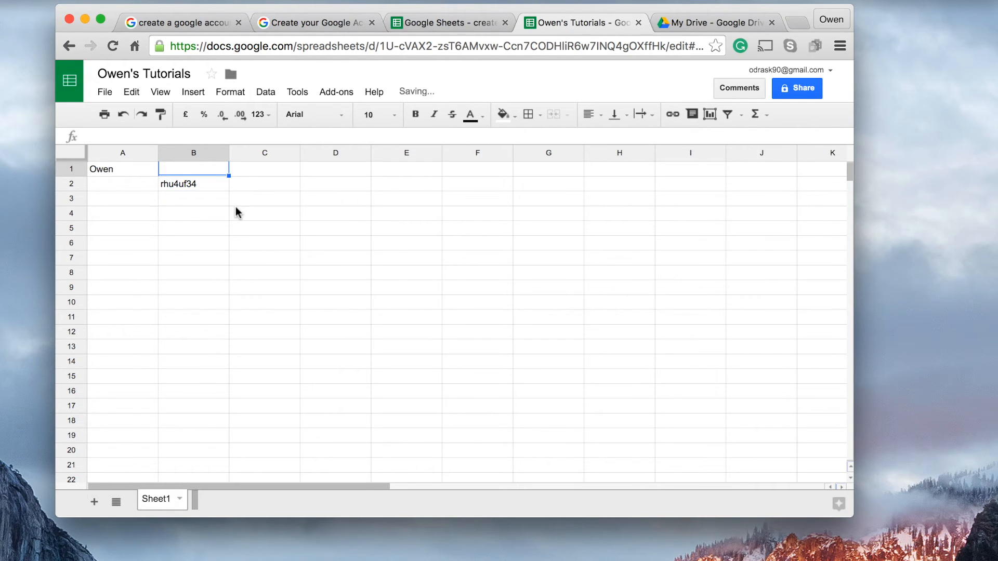
pyautogui.press('Down')
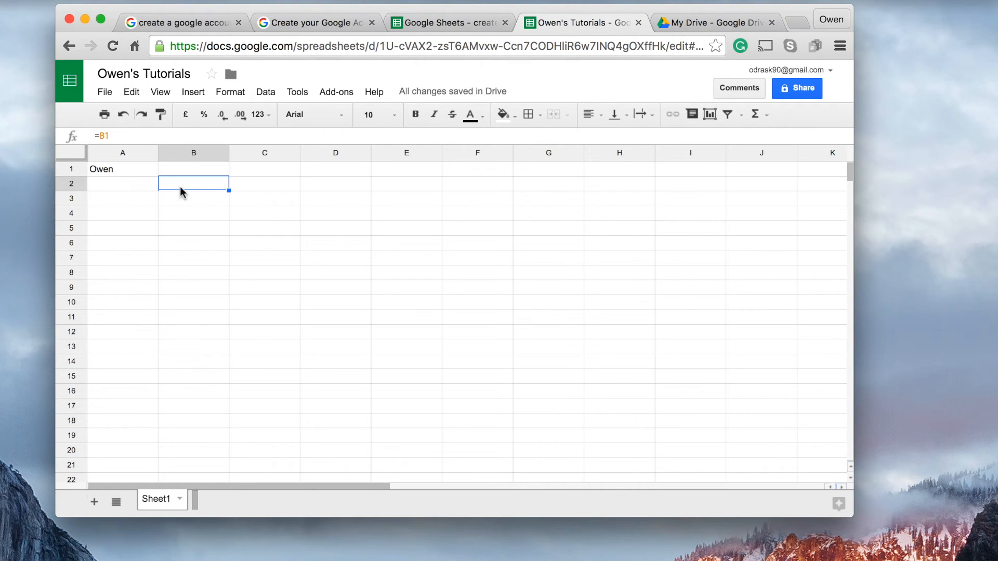
pyautogui.click(207, 173)
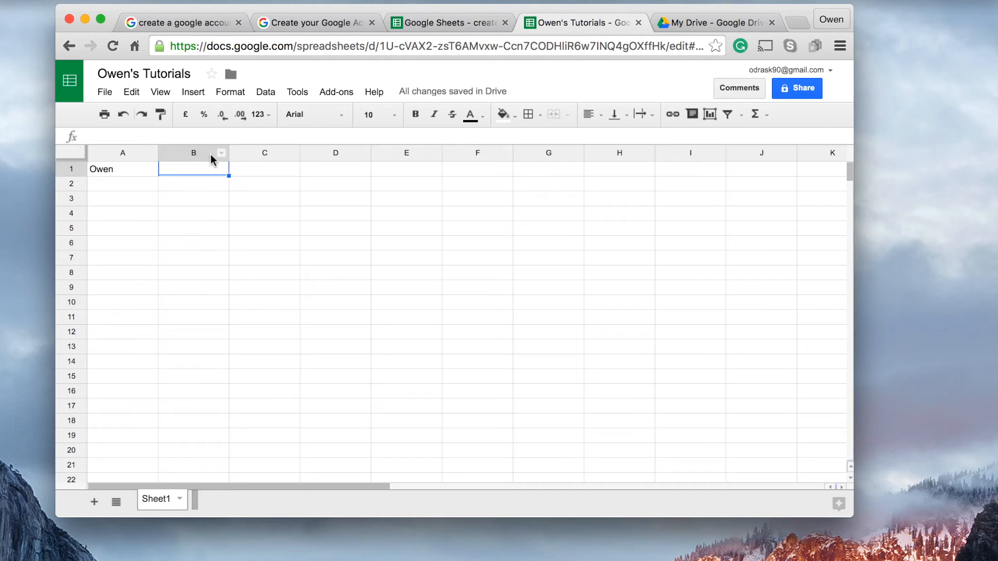
pyautogui.click(216, 187)
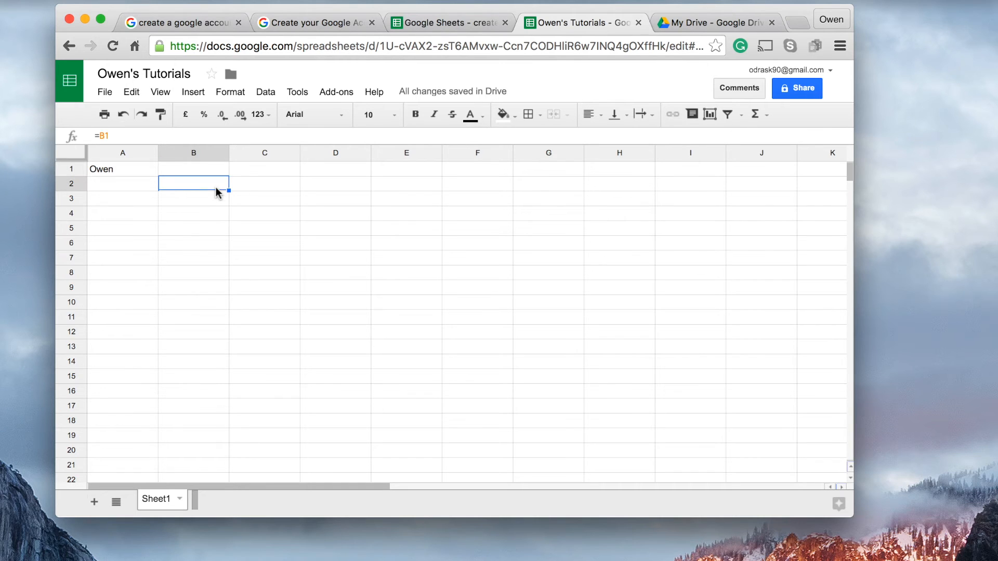
pyautogui.click(216, 173)
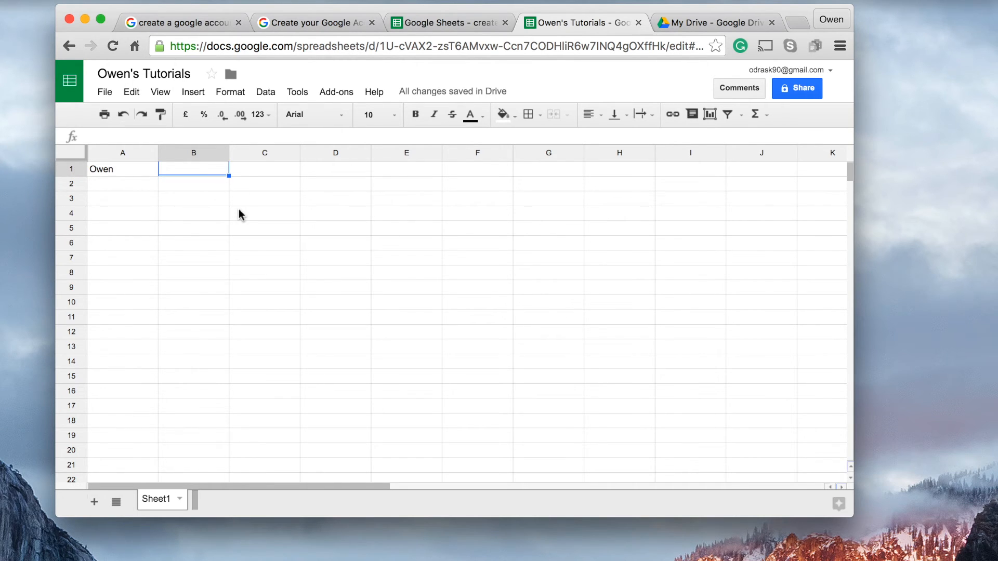
# - Enter 2315 in cell B1 and clear the referencing formula from cell B2
pyautogui.write('2315')
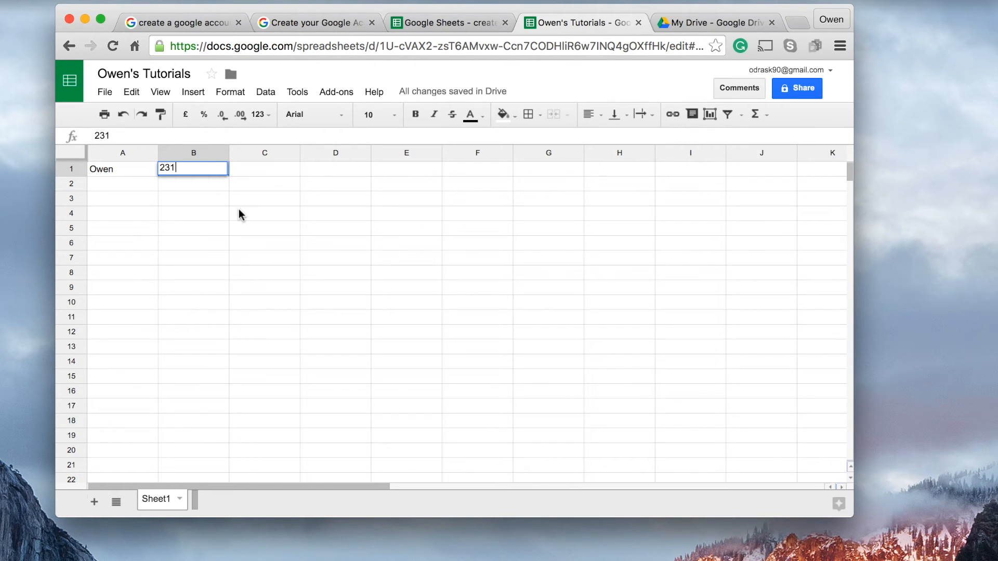
pyautogui.press('Return')
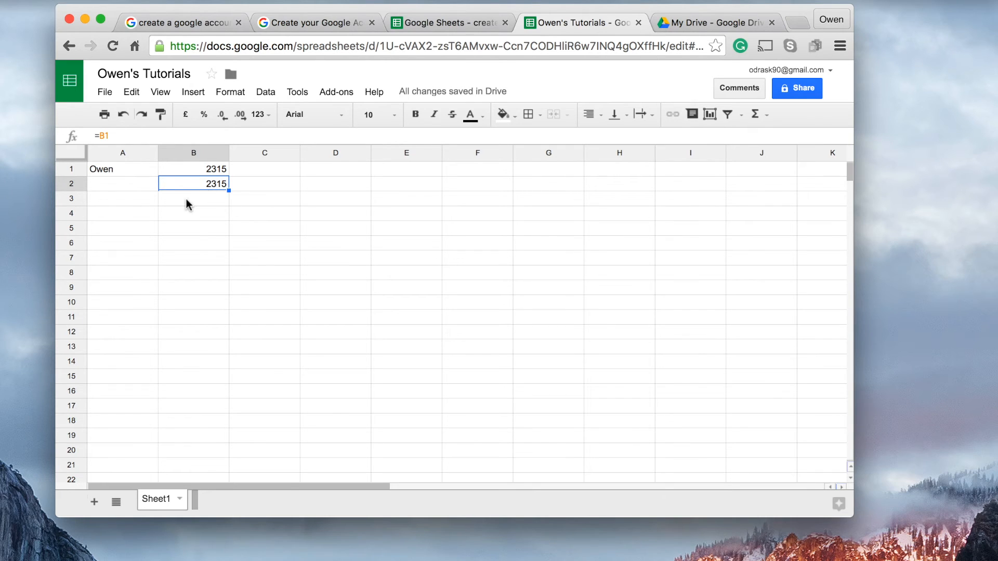
pyautogui.click(186, 200)
pyautogui.click(187, 184)
pyautogui.press('Delete')
pyautogui.click(214, 217)
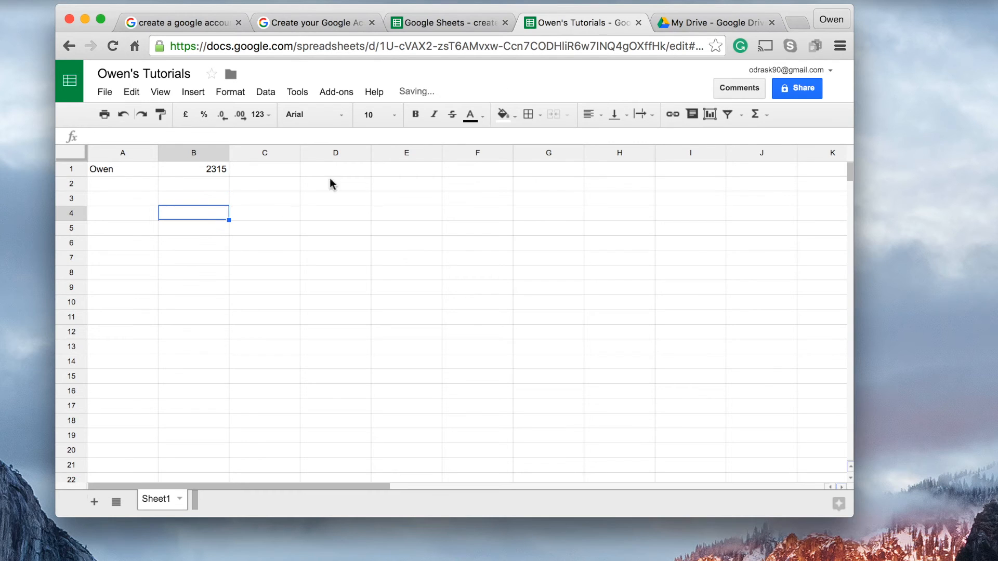
# - Replace the value of cell B1 with 32674 to test it without the reference in B2
pyautogui.click(186, 172)
pyautogui.write('32674')
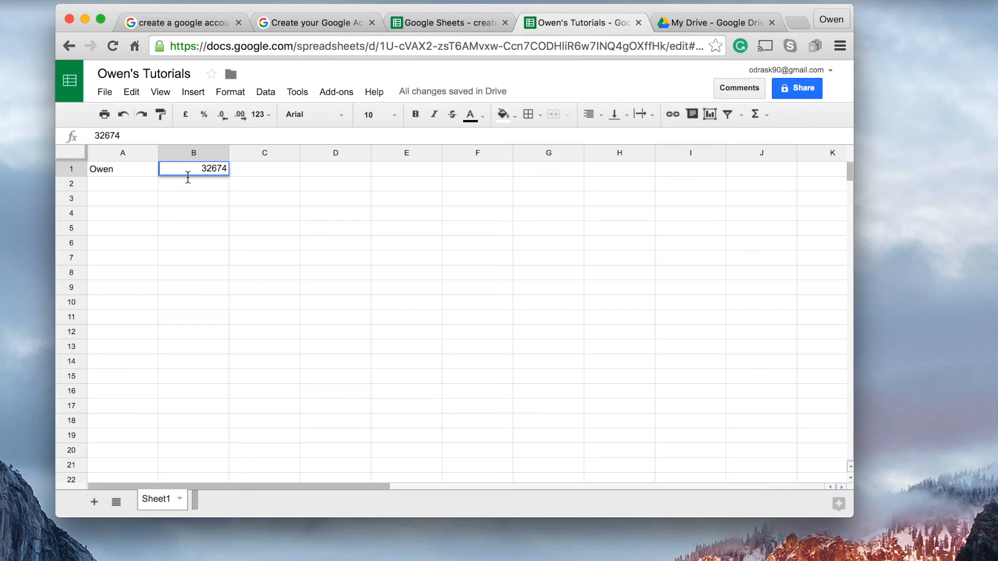
pyautogui.press('Return')
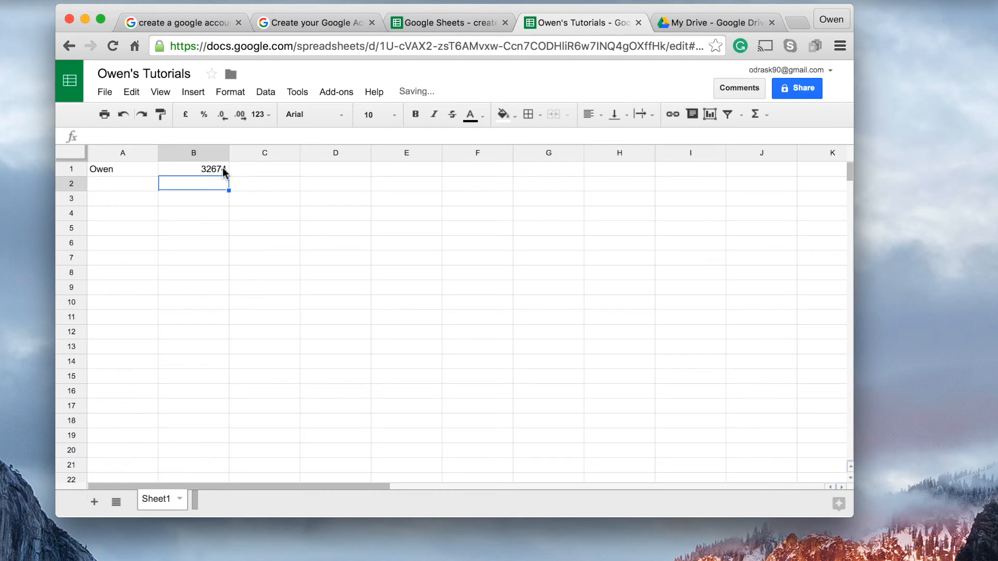
# - Clear the contents of cells B1 and A1 to empty the sheet
pyautogui.click(194, 171)
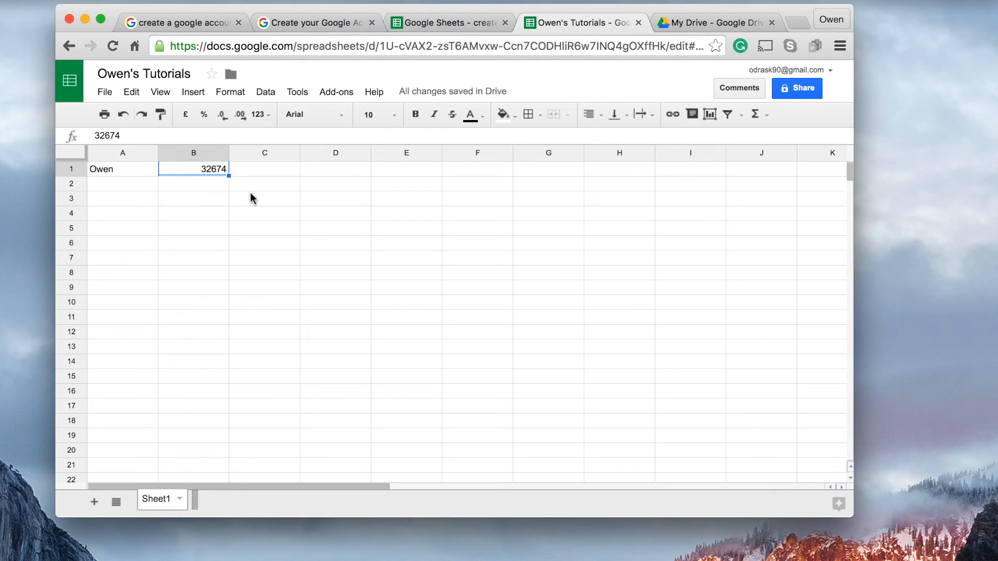
pyautogui.press('Delete')
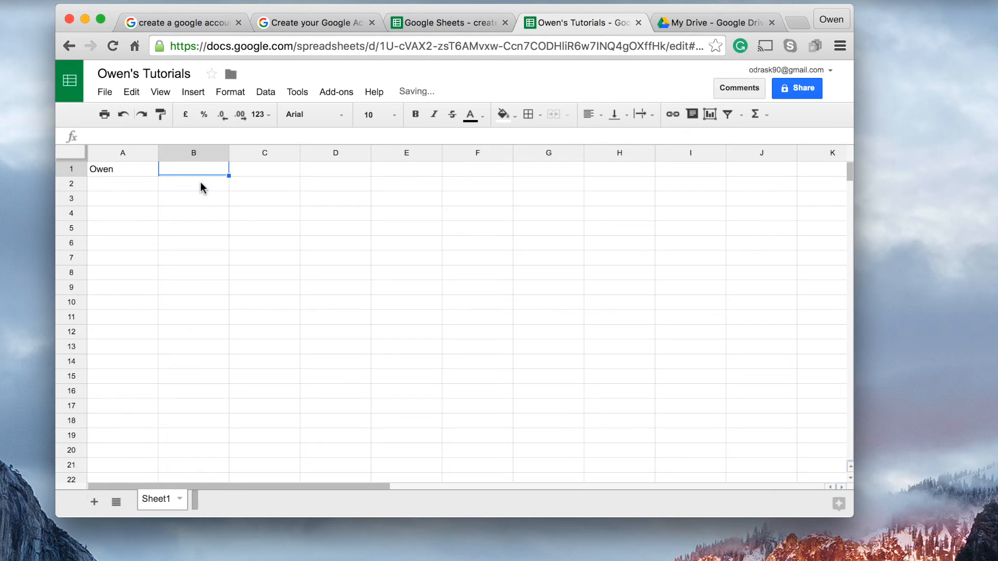
pyautogui.click(136, 172)
pyautogui.press('Delete')
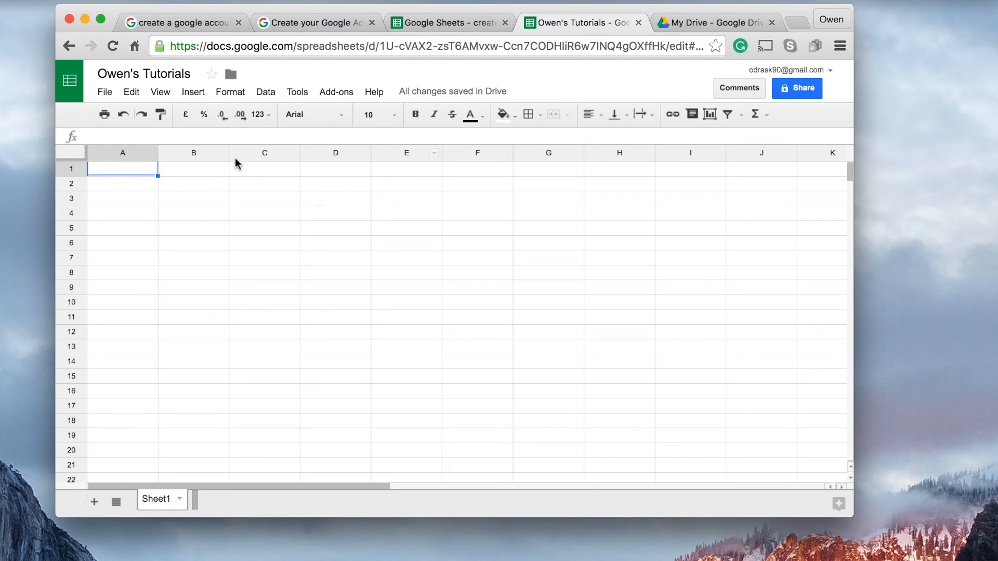
# - Enter a first name as text in cell E5
pyautogui.click(391, 229)
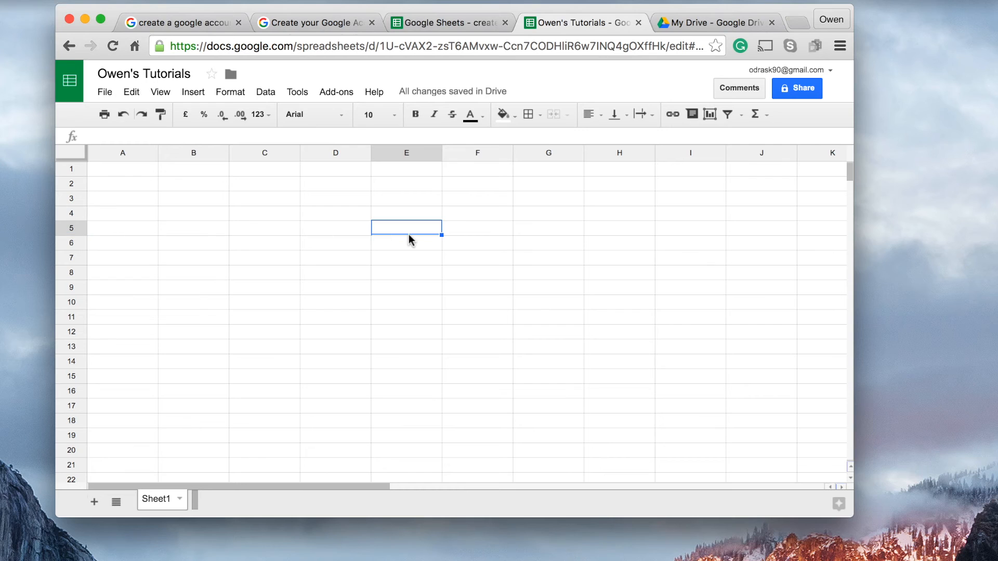
pyautogui.write('O')
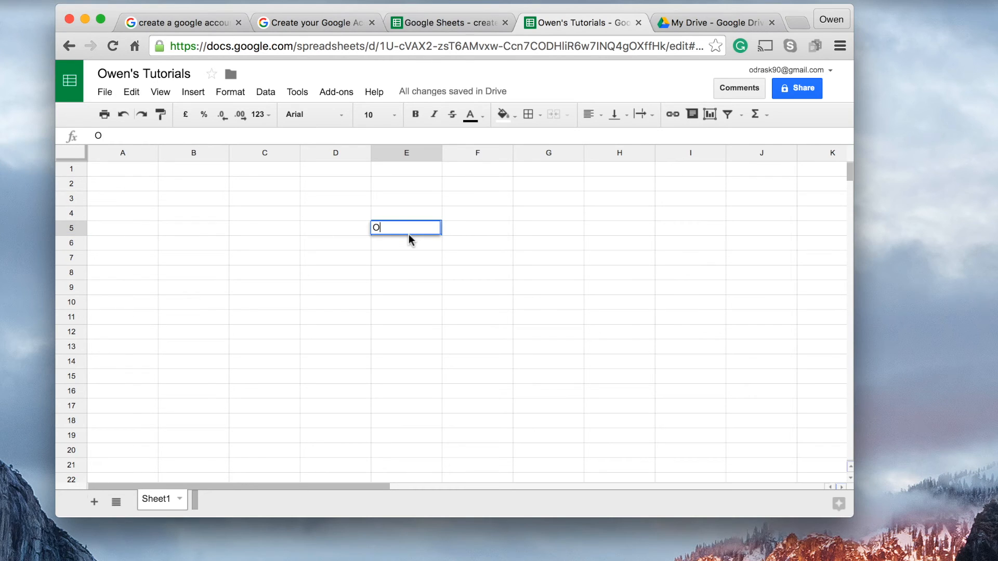
pyautogui.write('wen')
pyautogui.press('Return')
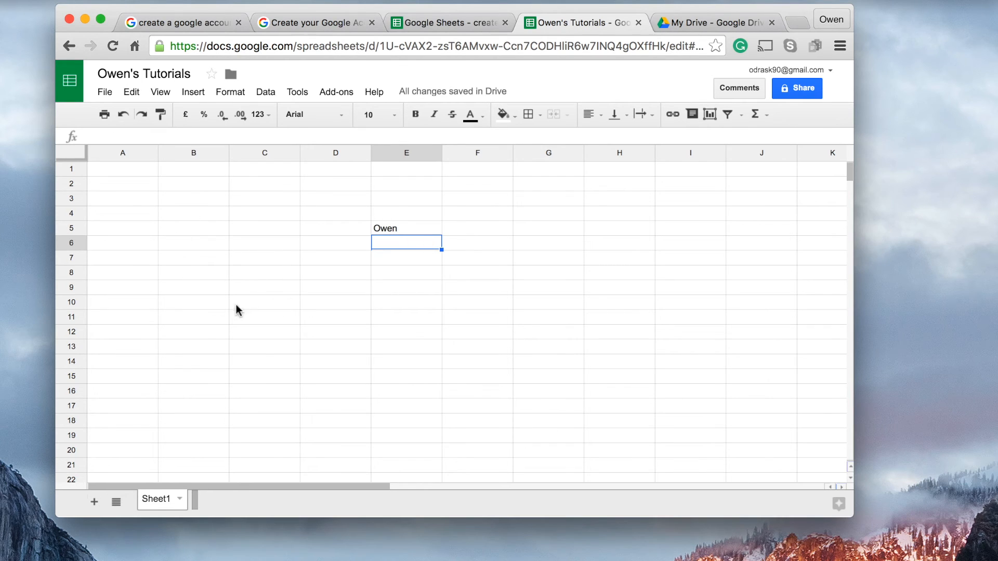
pyautogui.click(200, 319)
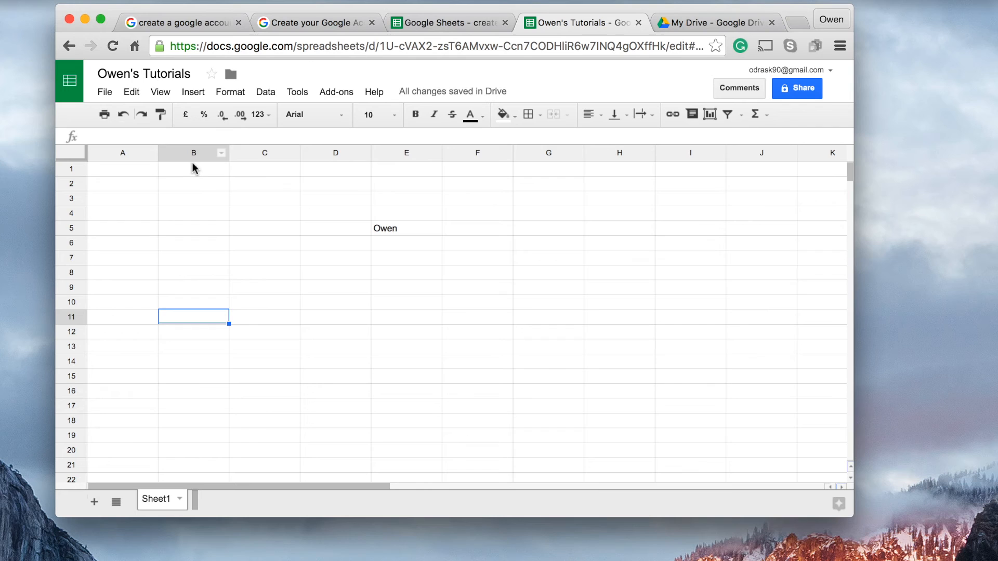
pyautogui.write('=')
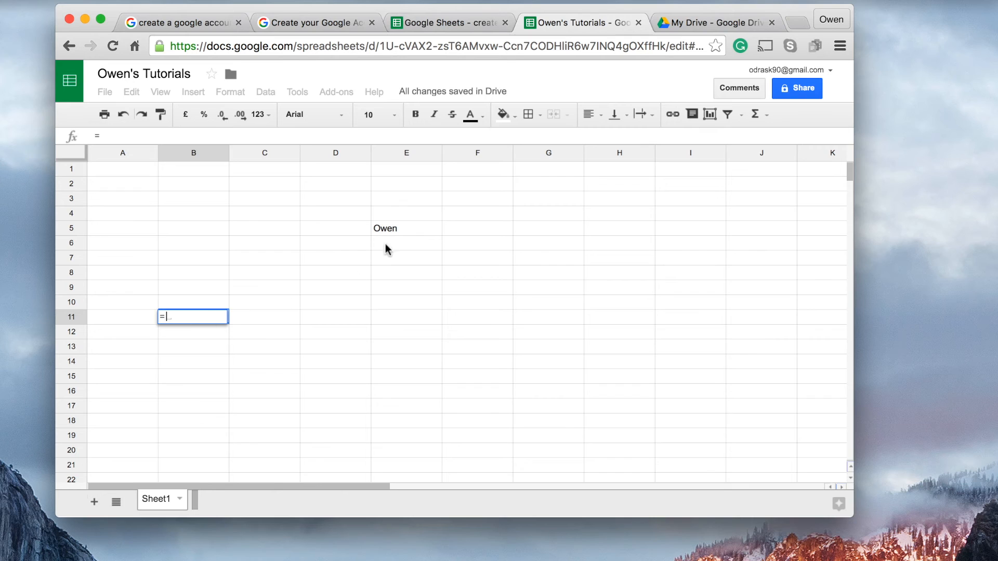
pyautogui.click(400, 229)
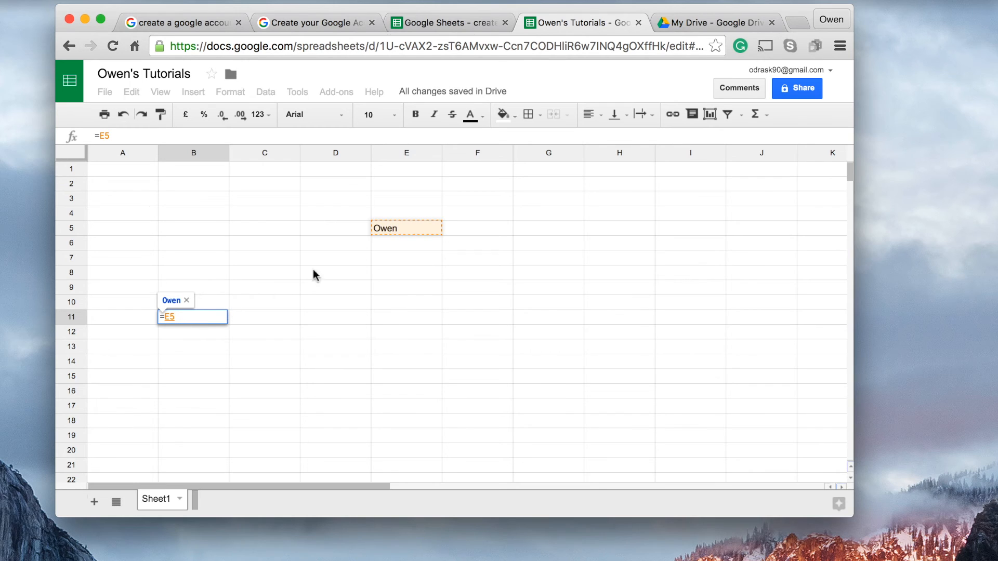
pyautogui.press('BackSpace')
pyautogui.press('BackSpace')
pyautogui.press('BackSpace')
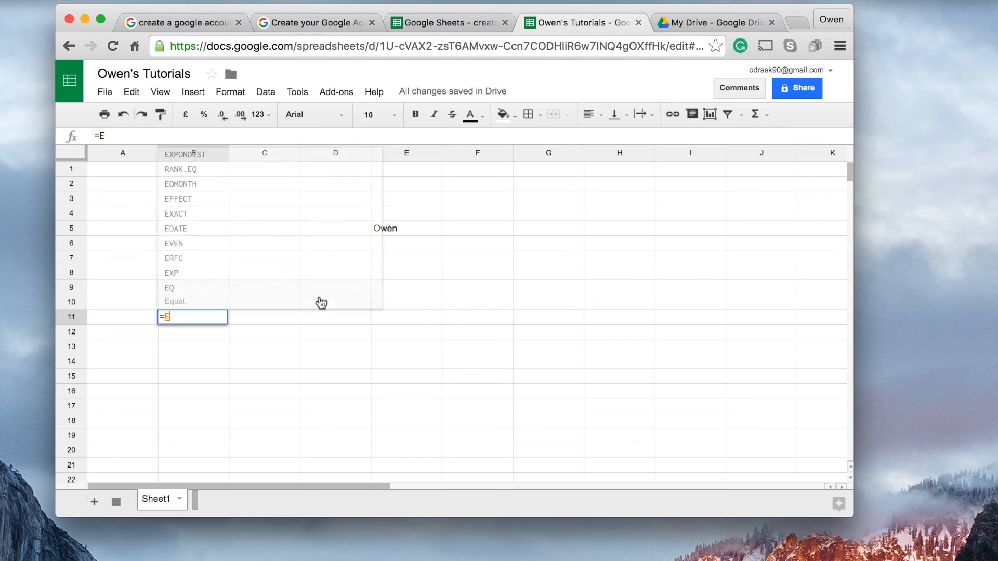
pyautogui.click(285, 304)
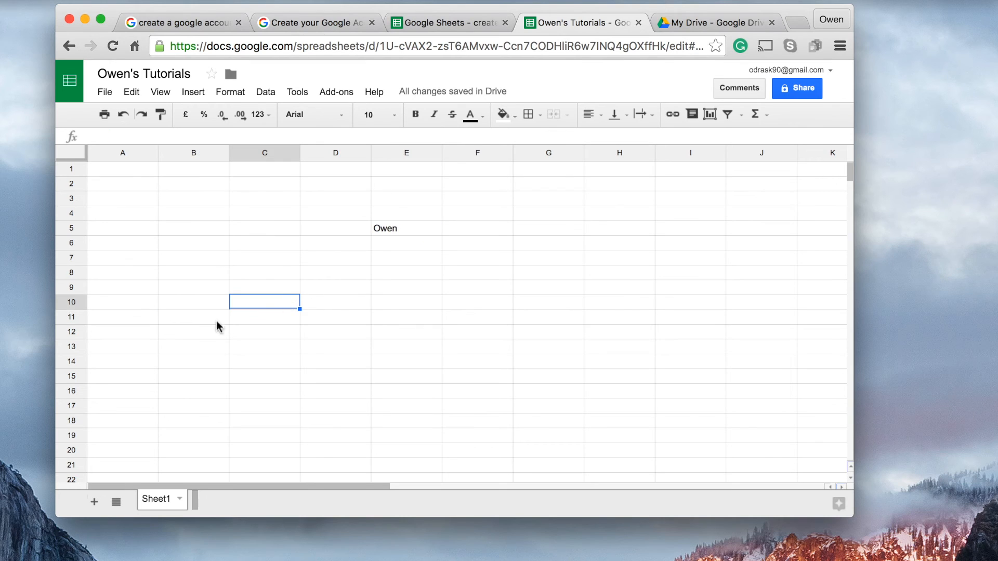
# - Enter the formula =E5 in cell B11 by picking cell E5 as the reference, and check the stored formula
pyautogui.click(205, 323)
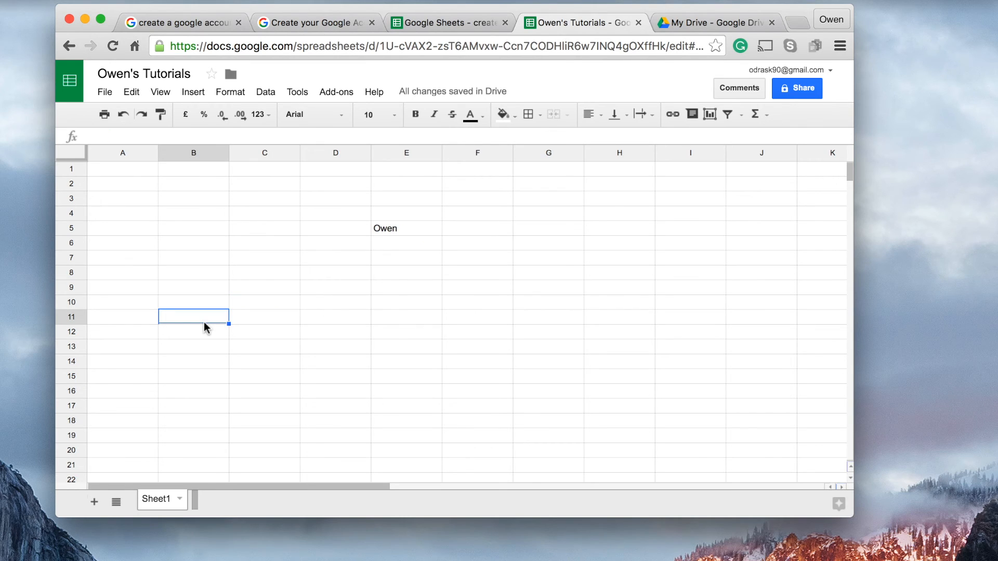
pyautogui.write('=')
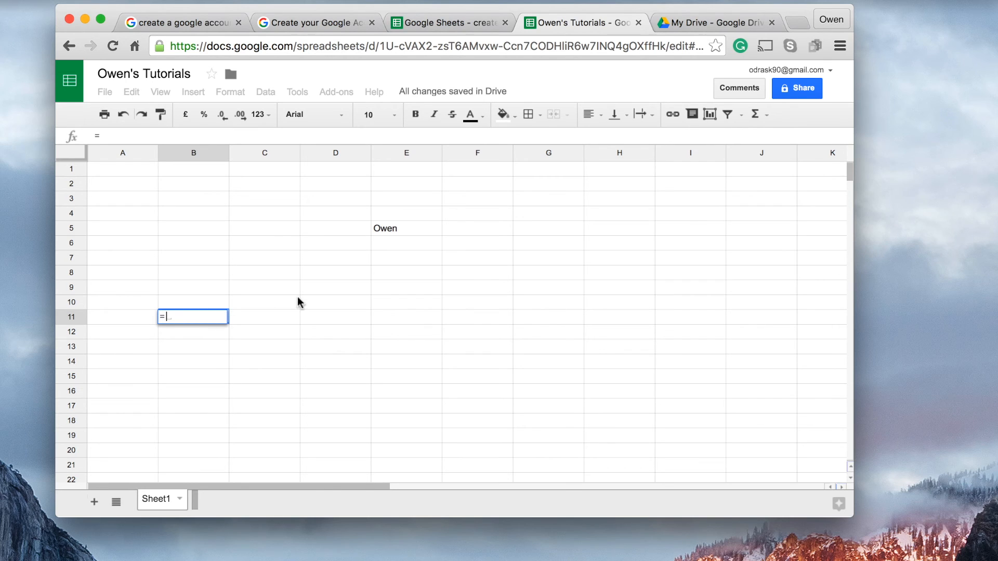
pyautogui.click(387, 232)
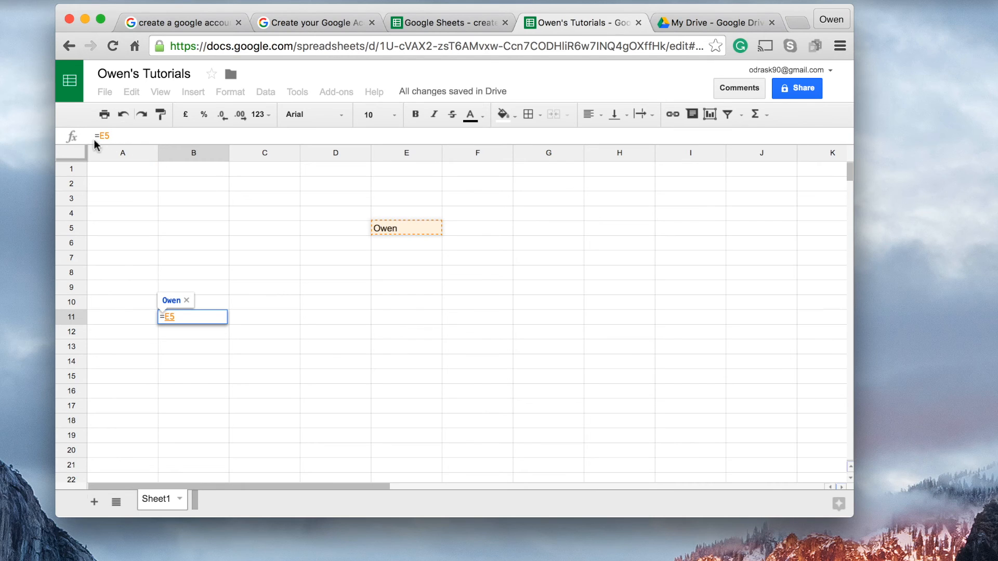
pyautogui.press('Return')
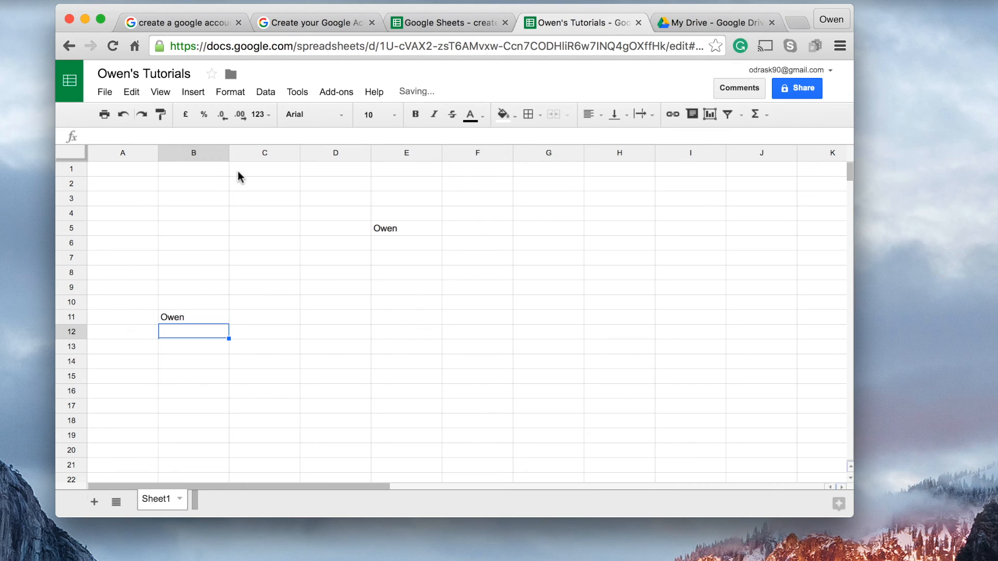
pyautogui.click(210, 321)
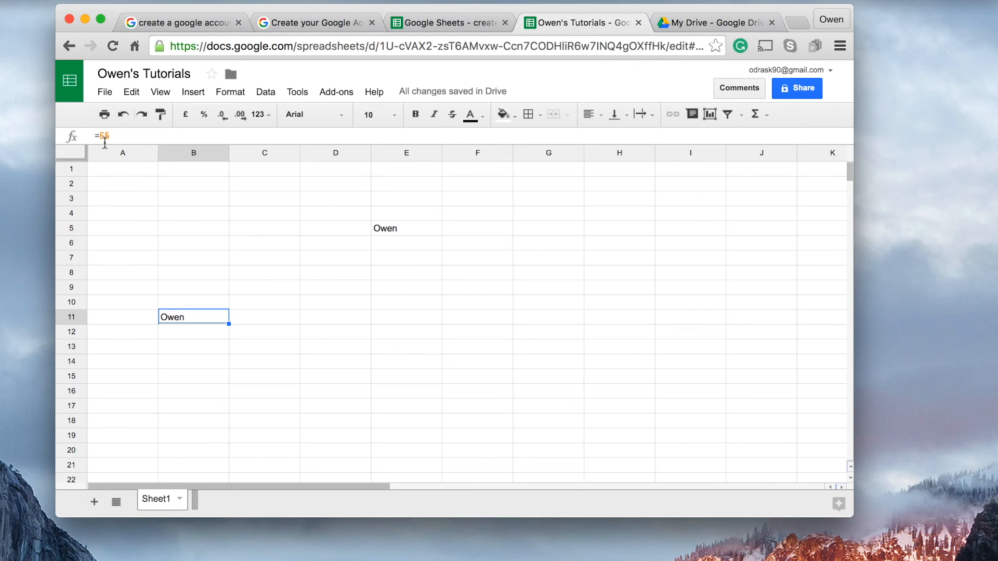
# - Append 5 to the name in cell E5 to test the reference in B11
pyautogui.doubleClick(406, 229)
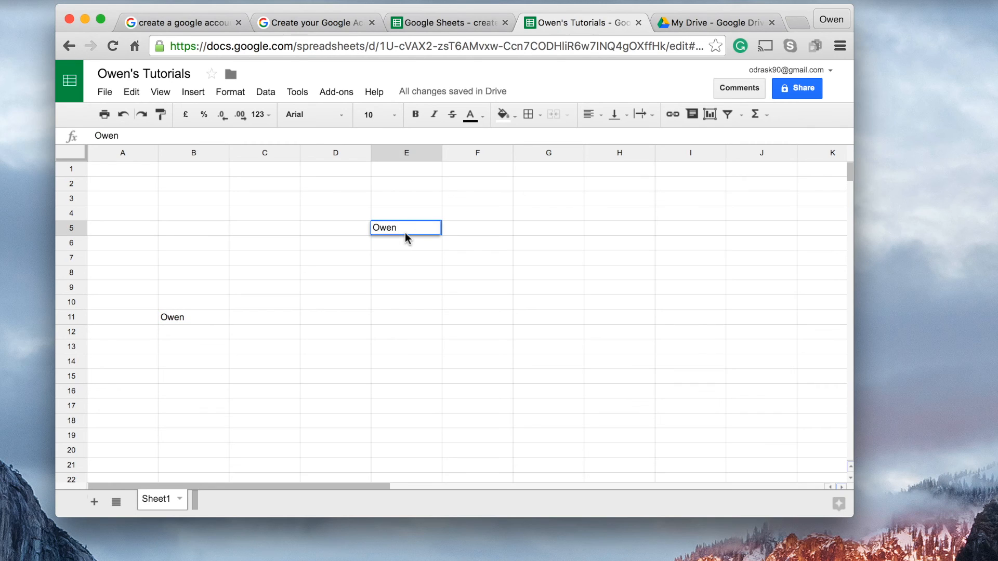
pyautogui.write('5')
pyautogui.press('Return')
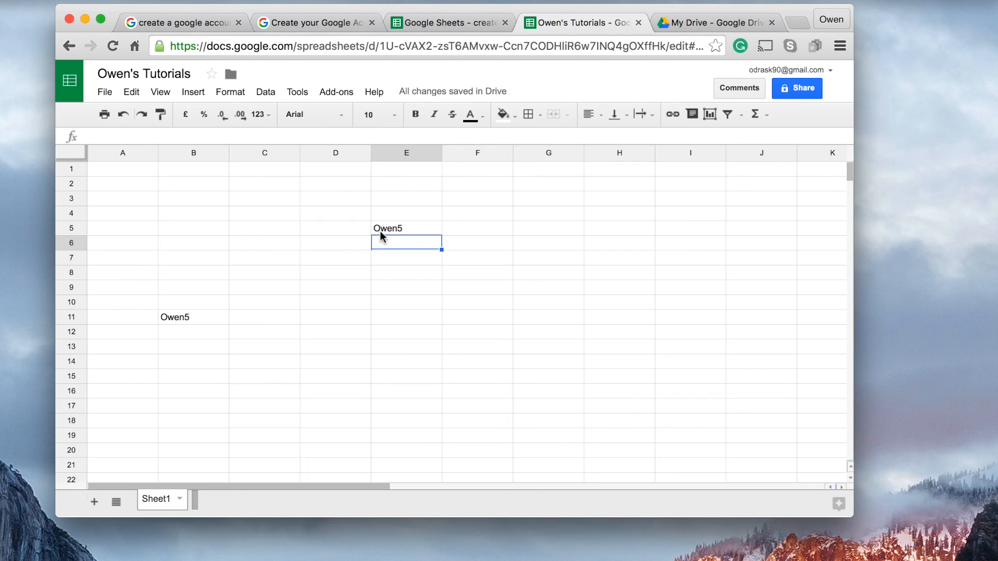
pyautogui.click(380, 232)
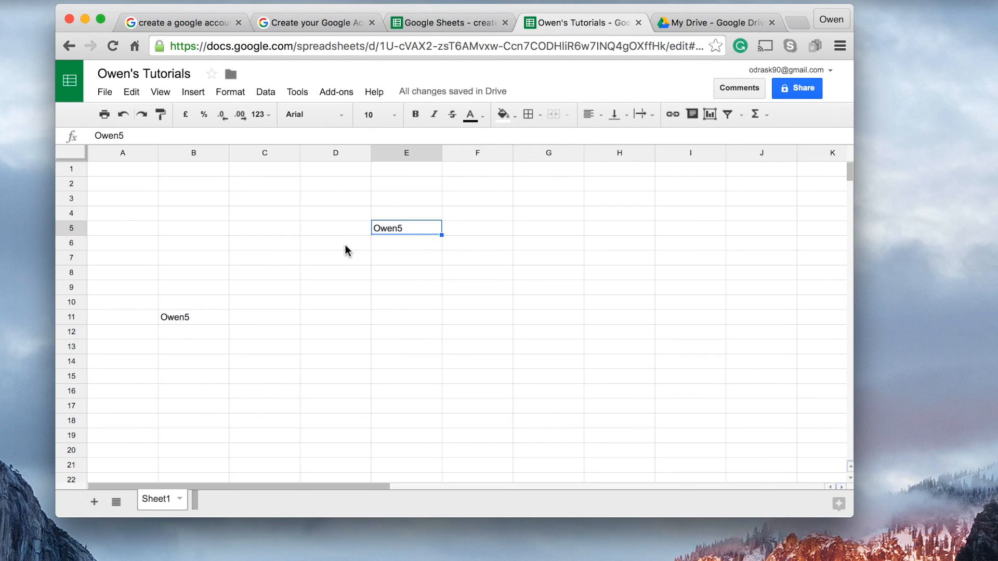
# - Enter the formula =b11 in cell C3 to reference the referencing cell, and check the stored formula
pyautogui.click(253, 202)
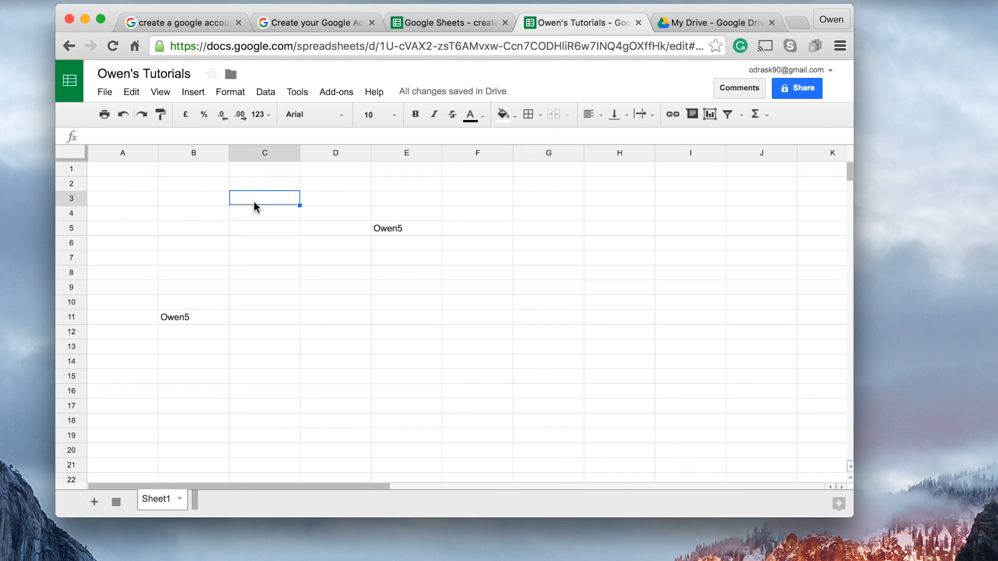
pyautogui.write('=')
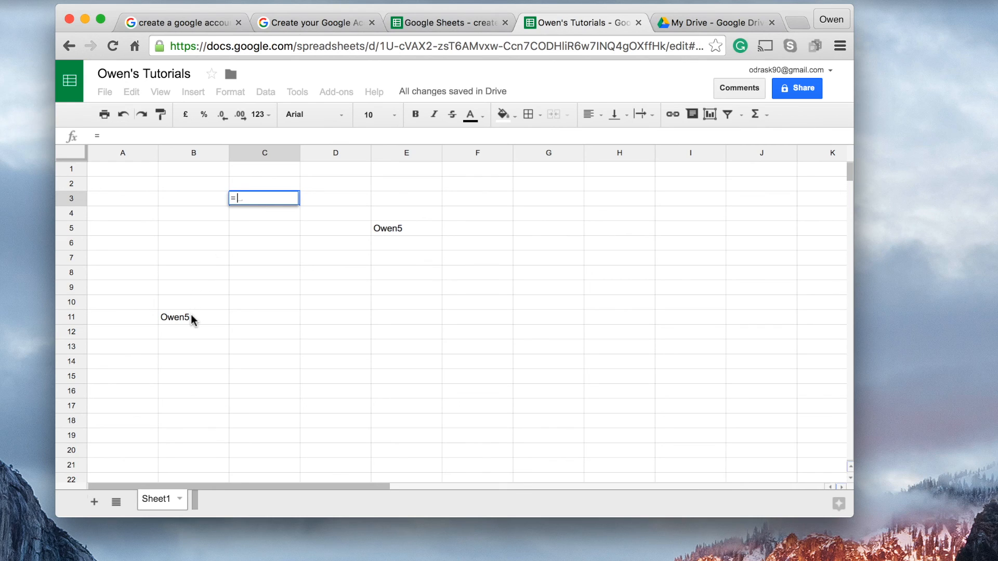
pyautogui.write('b11')
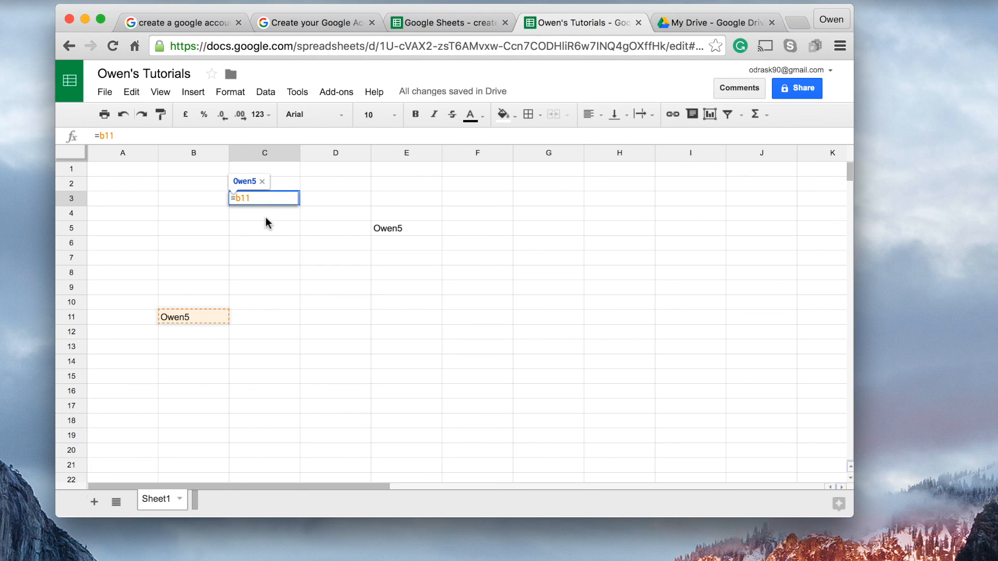
pyautogui.press('Return')
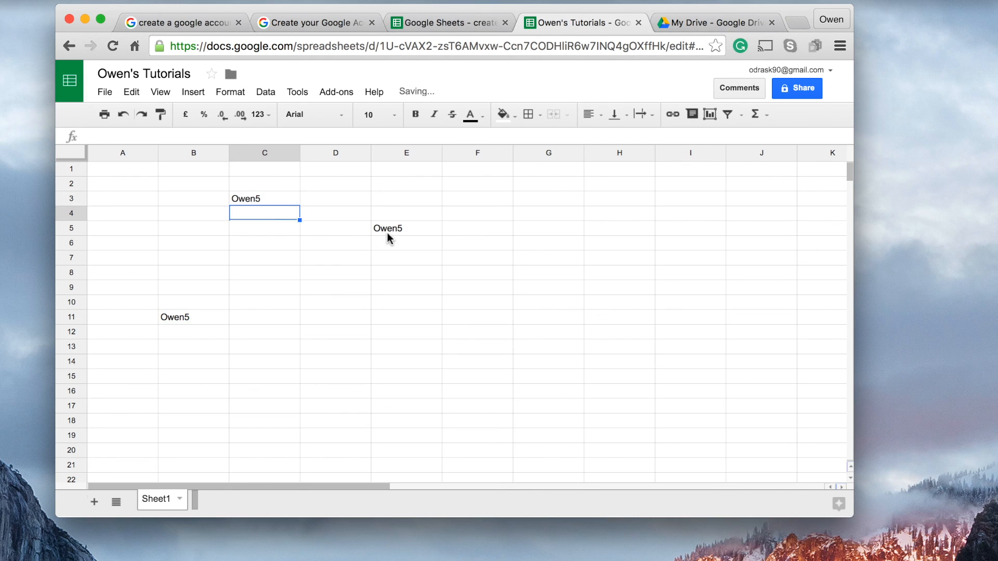
pyautogui.click(262, 201)
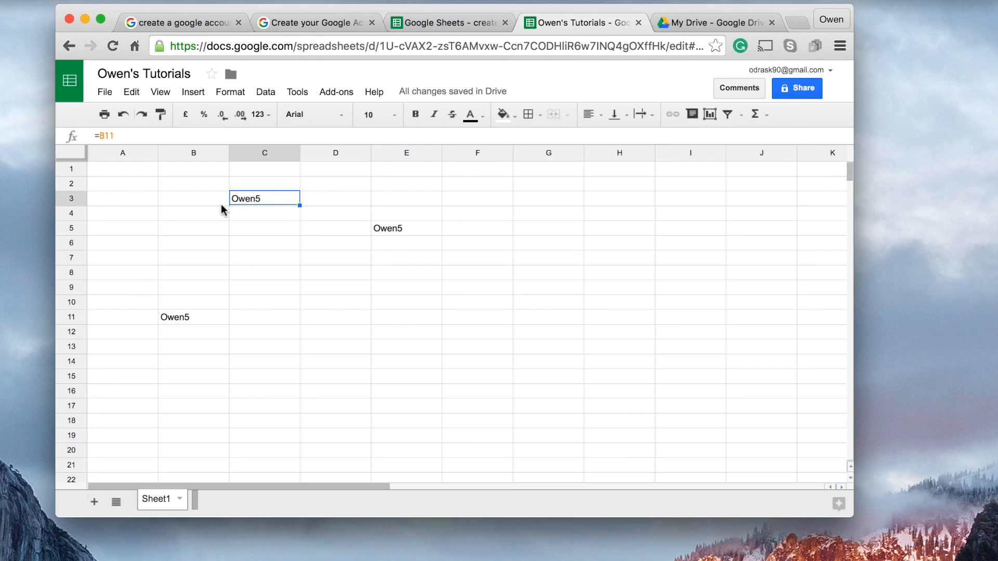
# - Check the formula in B11 and replace the text in E5 with a different first name to test the chained references
pyautogui.click(175, 317)
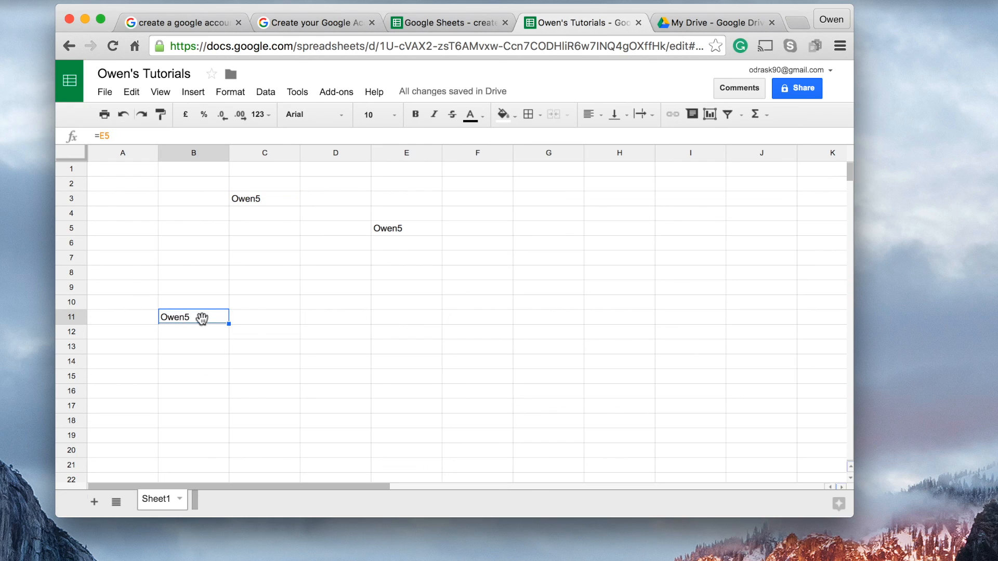
pyautogui.click(390, 228)
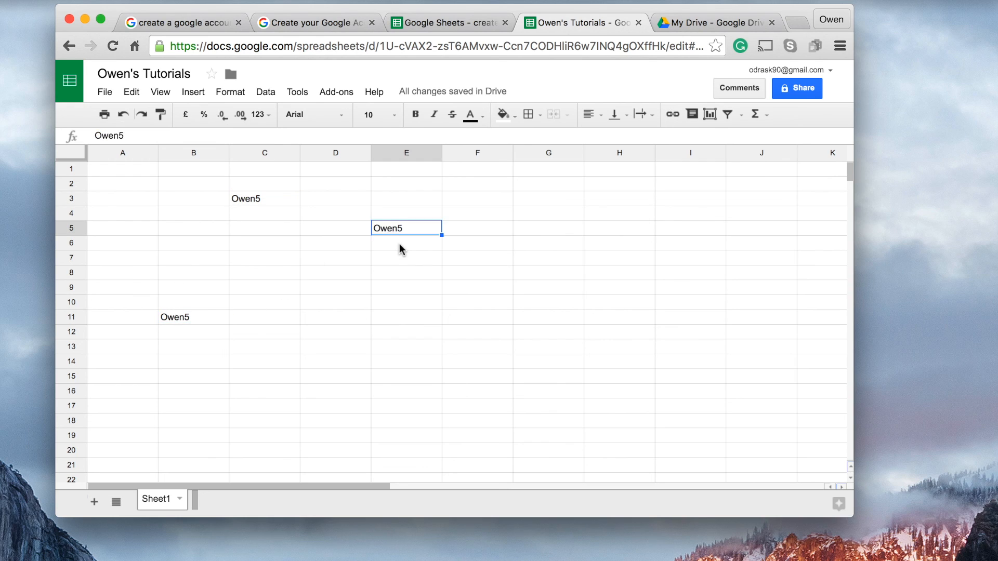
pyautogui.write('John')
pyautogui.press('Return')
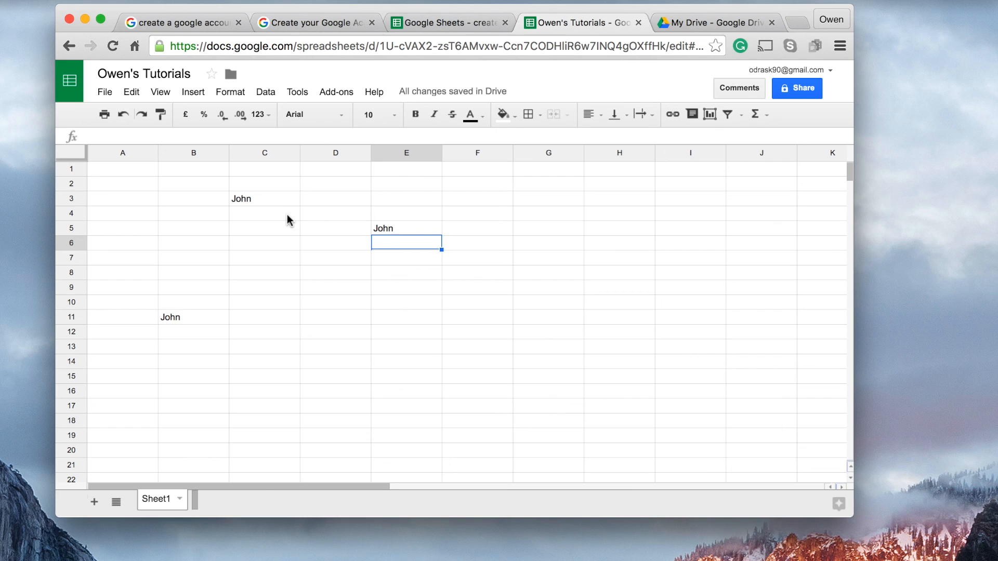
# - Clear the content of cell E5 and check the formula kept in cell C3
pyautogui.click(387, 230)
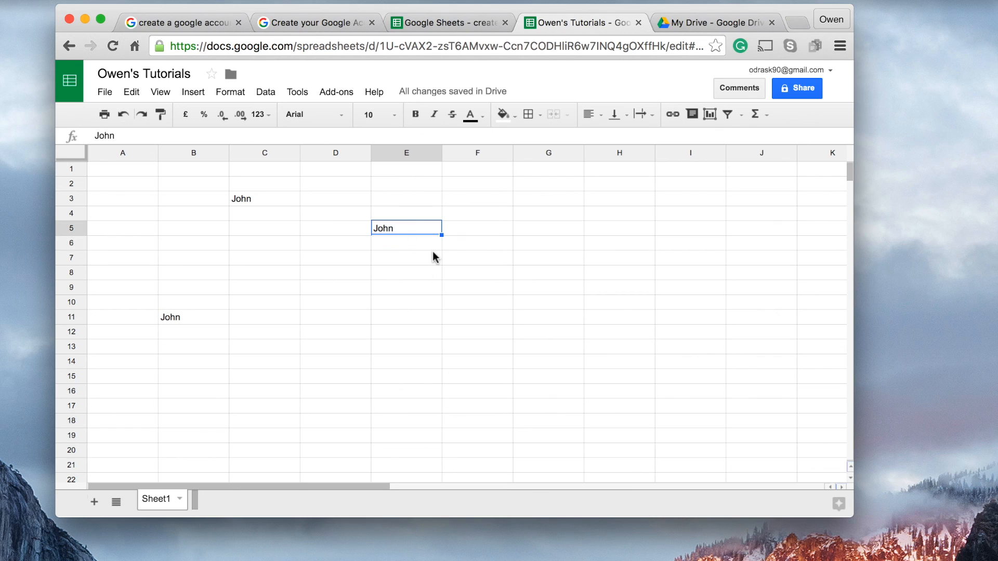
pyautogui.press('Delete')
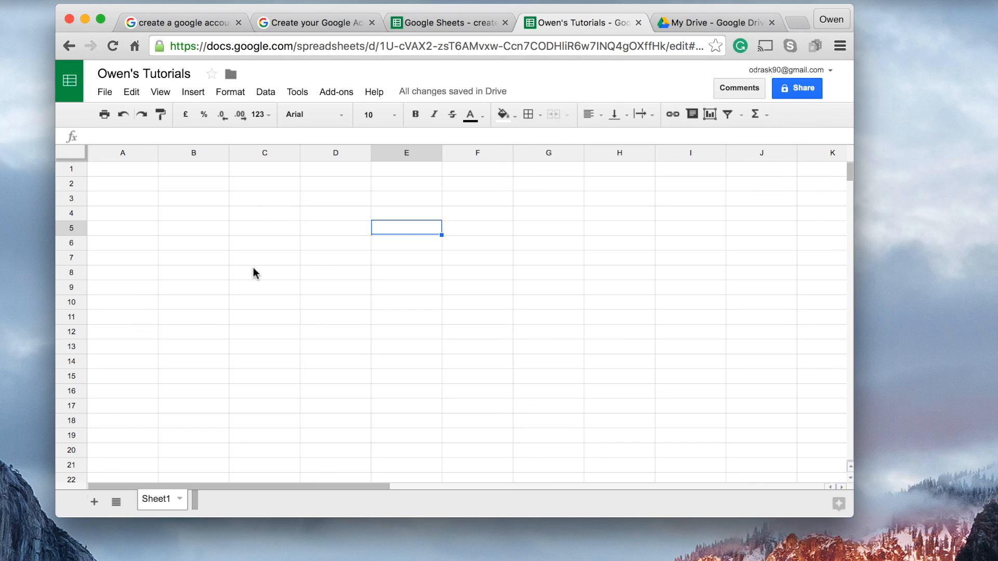
pyautogui.click(259, 200)
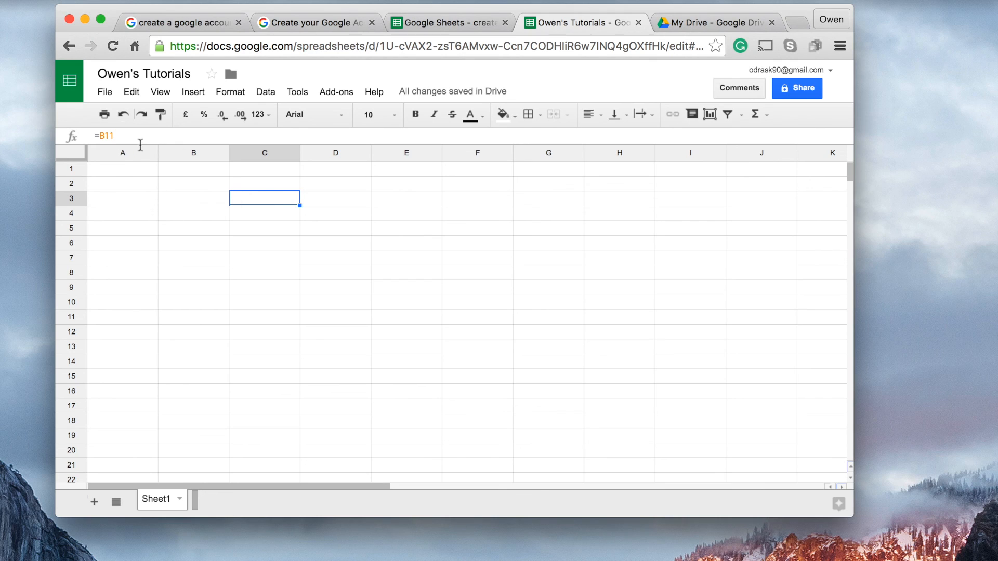
# - Clear the leftover formulas from cells C3 and B11 and select cell A1
pyautogui.click(284, 218)
pyautogui.click(276, 203)
pyautogui.click(191, 305)
pyautogui.click(197, 321)
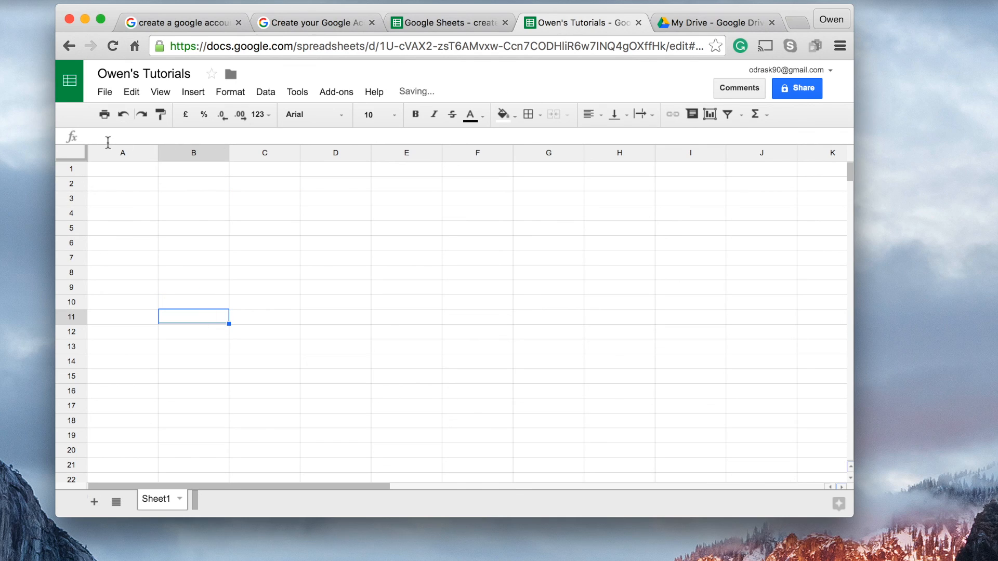
pyautogui.click(113, 175)
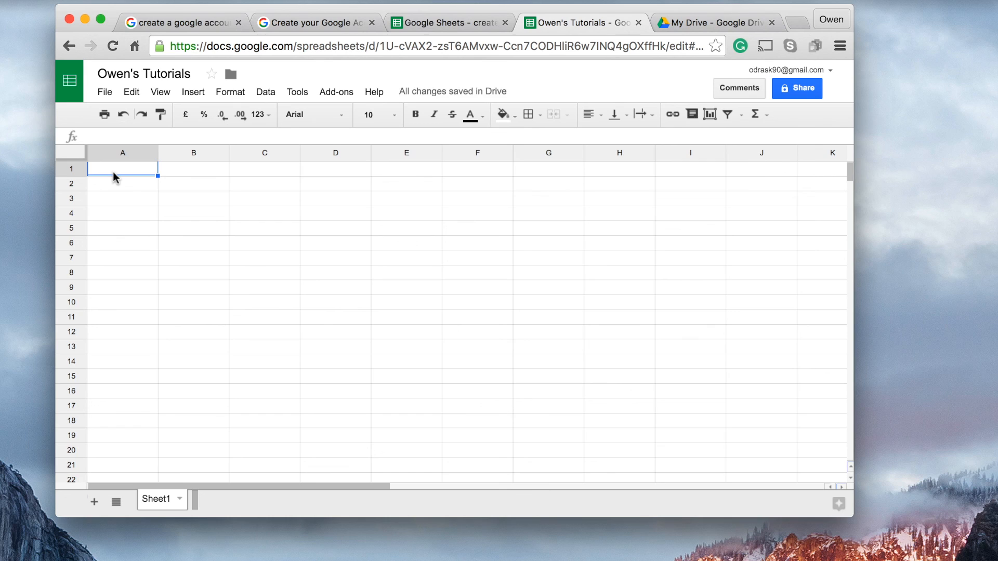